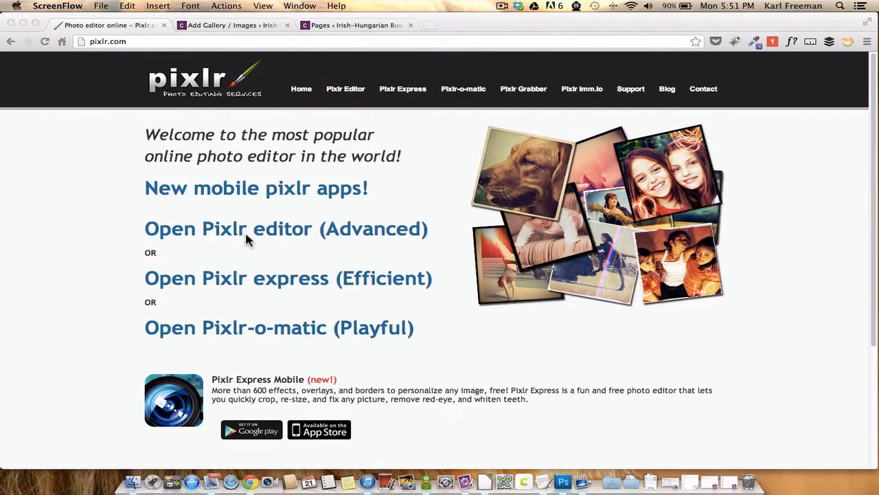
Open the advanced Pixlr editor and load the image 023.jpg from the computer's In Conversation With folder
{"action": "left_click", "coordinate": [266, 234]}
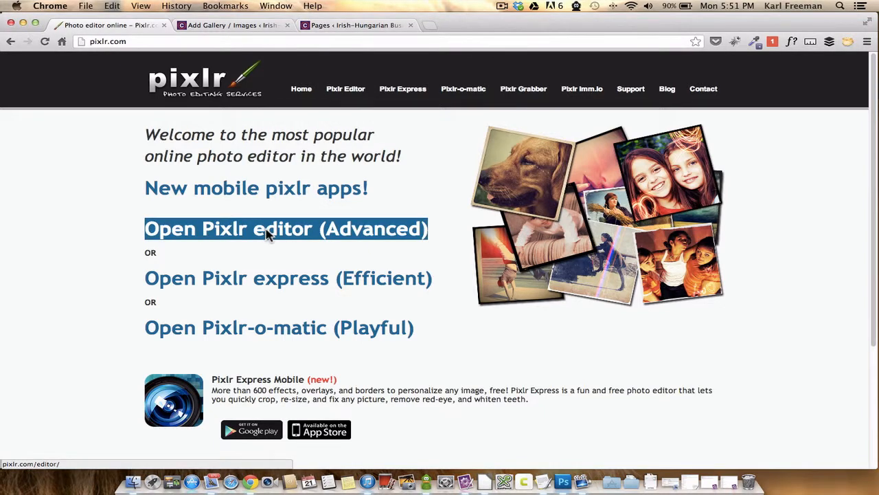
{"action": "left_click", "coordinate": [267, 234]}
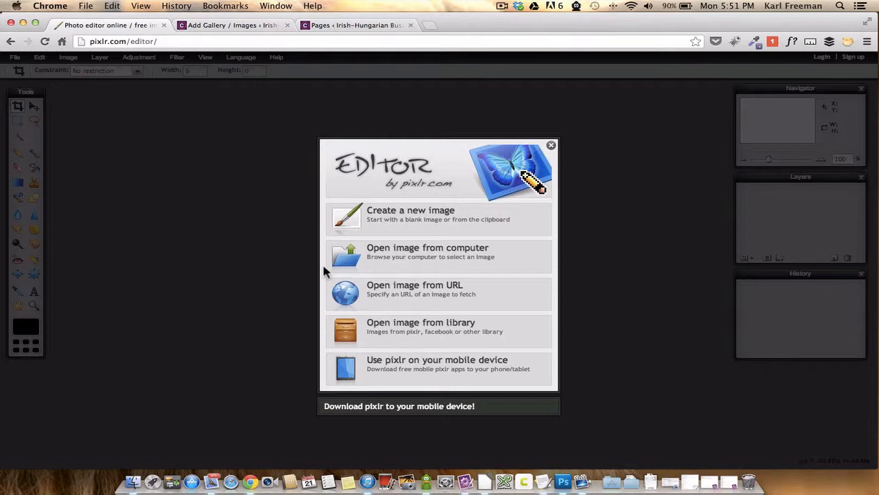
{"action": "left_click", "coordinate": [383, 254]}
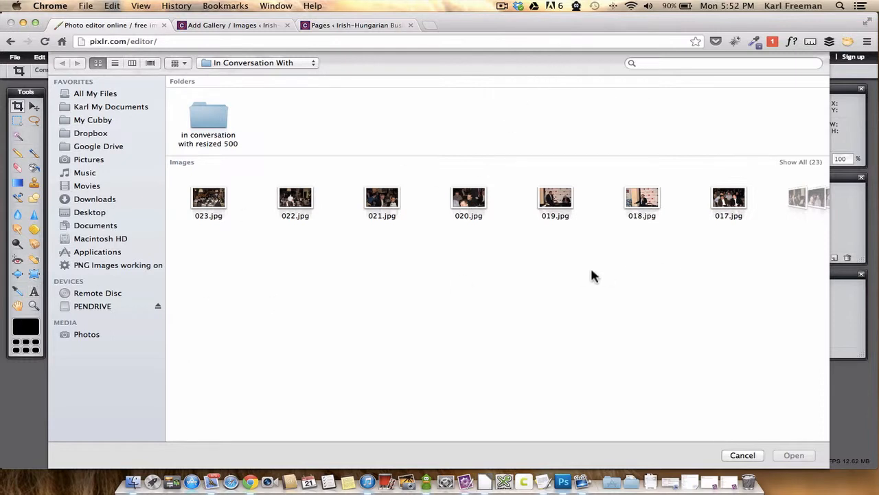
{"action": "double_click", "coordinate": [209, 200]}
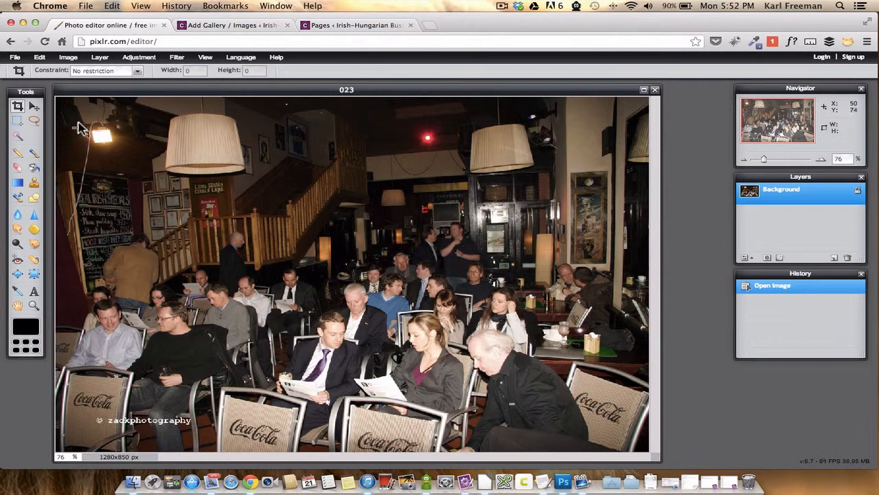
Resize the photo to a width of 500 pixels with its proportions constrained
{"action": "left_click", "coordinate": [71, 60]}
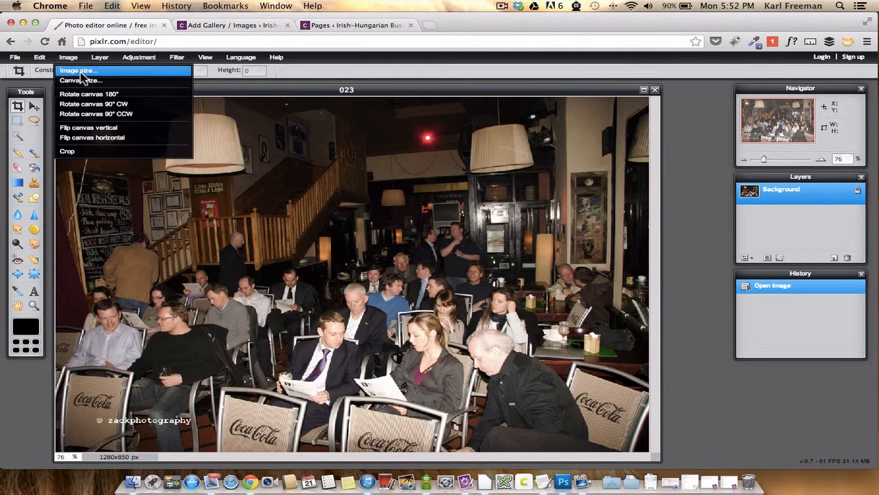
{"action": "left_click", "coordinate": [81, 73]}
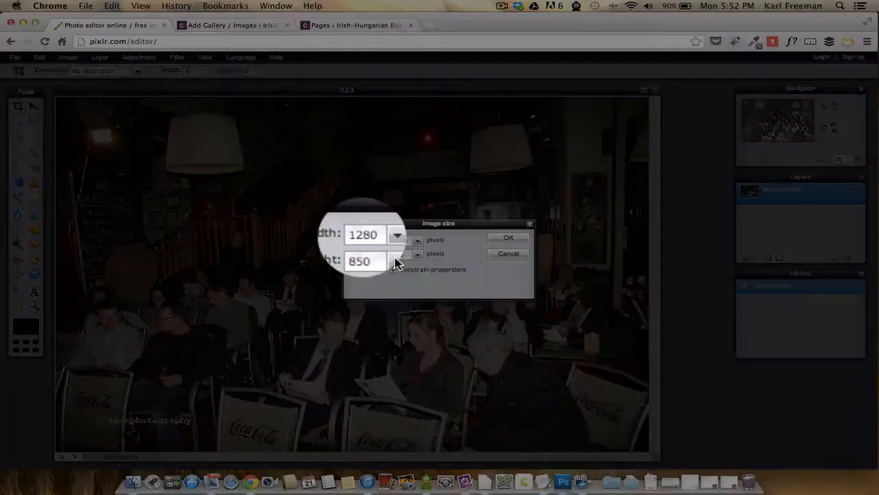
{"action": "left_click_drag", "start_coordinate": [408, 247], "coordinate": [386, 269]}
{"action": "type", "text": "500"}
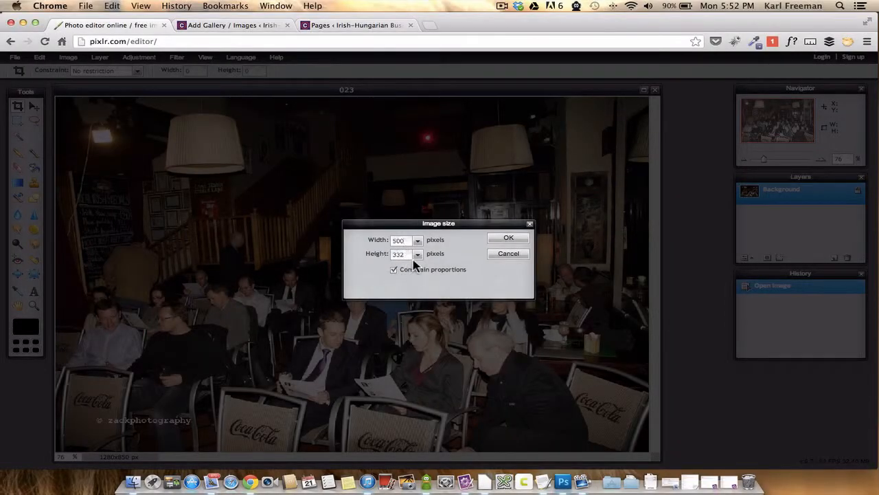
{"action": "left_click", "coordinate": [509, 239]}
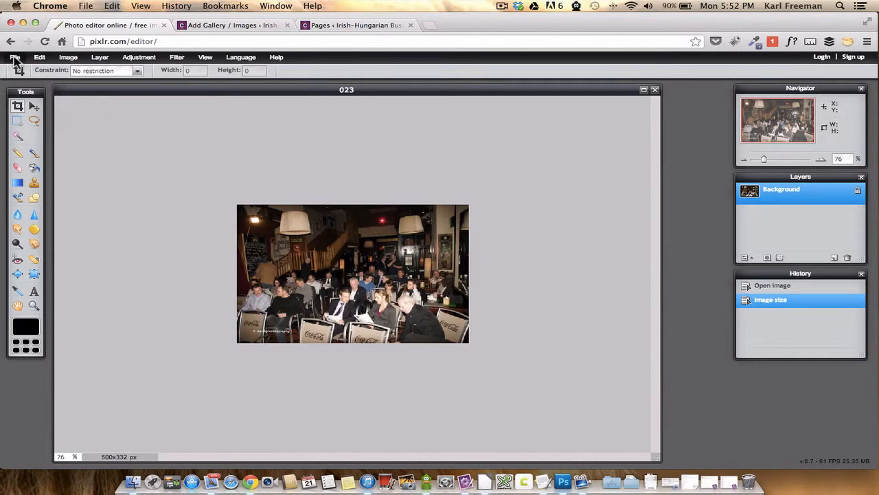
Start saving the resized photo to the computer as a JPEG and set its quality to 75
{"action": "left_click", "coordinate": [15, 58]}
{"action": "left_click", "coordinate": [38, 119]}
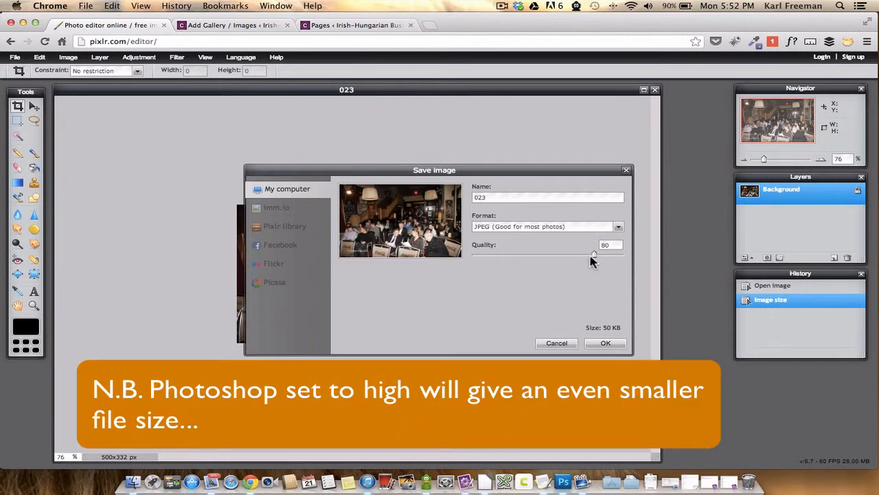
{"action": "left_click_drag", "start_coordinate": [594, 256], "coordinate": [590, 260]}
{"action": "left_click_drag", "start_coordinate": [589, 260], "coordinate": [586, 260]}
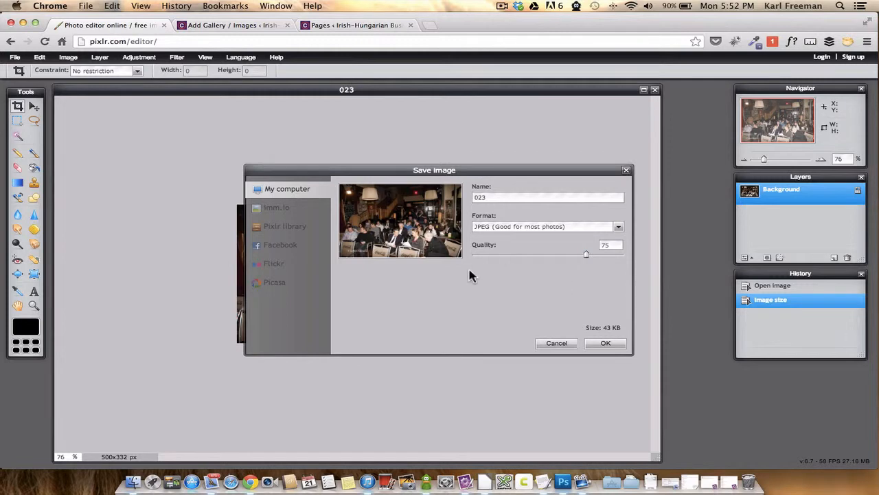
Name the image "test resize" and save it in the In Conversation With folder
{"action": "double_click", "coordinate": [481, 197]}
{"action": "type", "text": "test"}
{"action": "type", "text": " rezi"}
{"action": "type", "text": "ze"}
{"action": "left_click", "coordinate": [605, 344]}
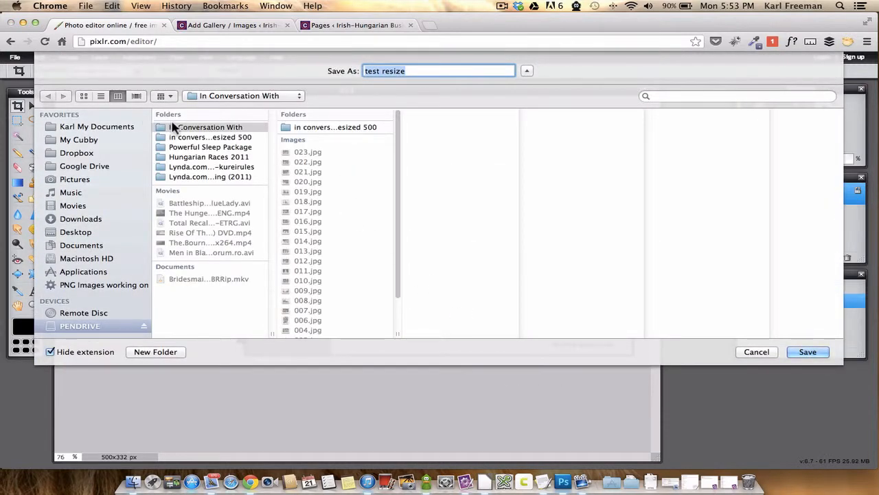
{"action": "left_click", "coordinate": [807, 352]}
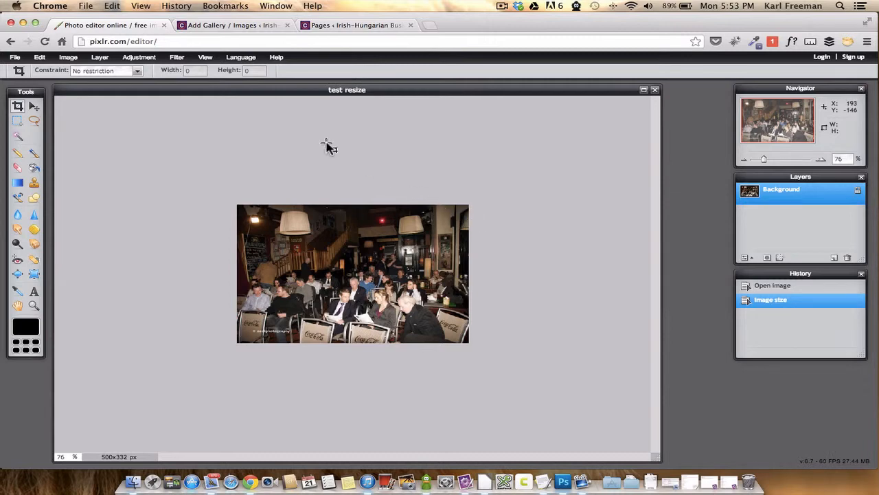
Switch to the WordPress admin of the Irish-Hungarian Business Circle site and reload the Add Gallery / Images page
{"action": "left_click", "coordinate": [221, 27]}
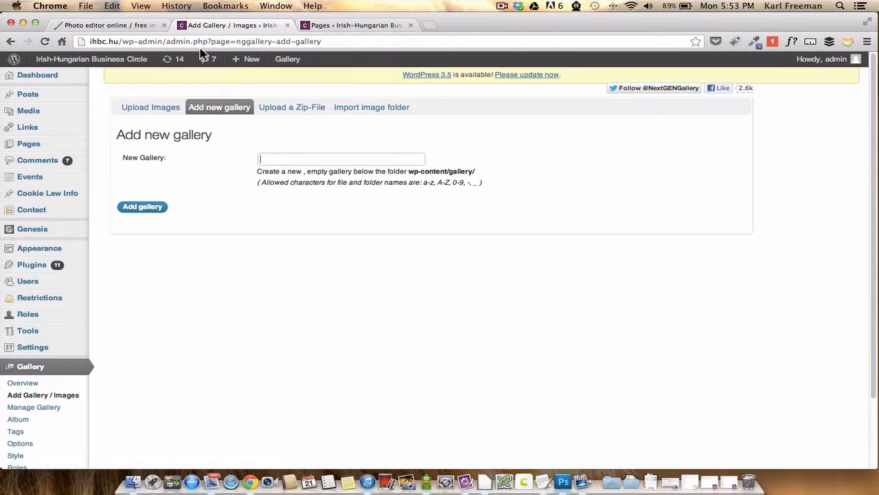
{"action": "left_click_drag", "start_coordinate": [167, 42], "coordinate": [404, 35]}
{"action": "key", "text": "Return"}
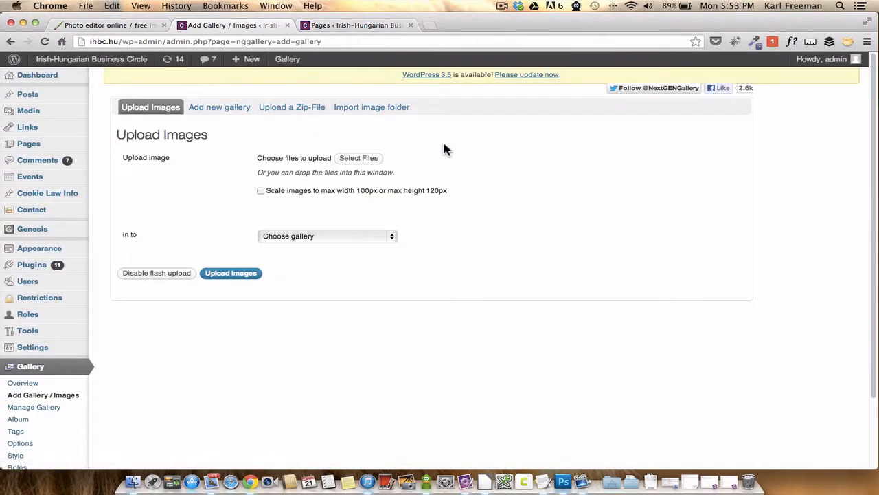
Log out of the WordPress admin and log back in with the prefilled admin credentials
{"action": "mouse_move", "coordinate": [824, 60]}
{"action": "left_click", "coordinate": [772, 115]}
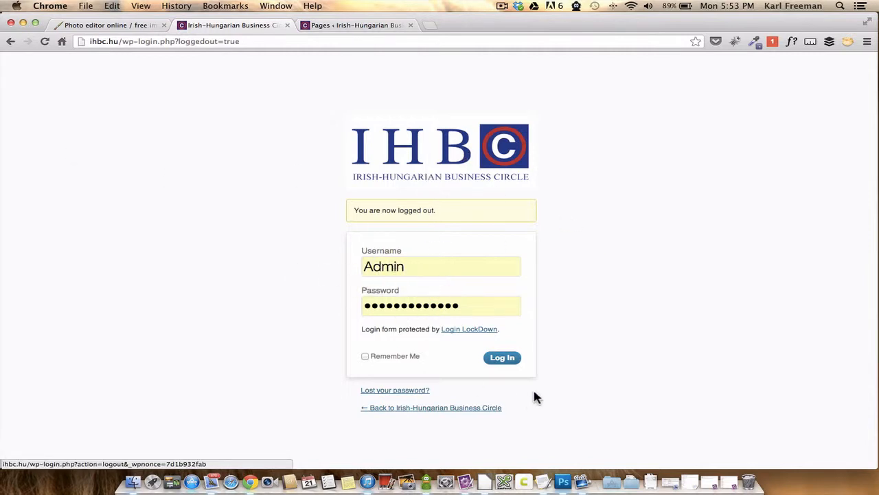
{"action": "left_click", "coordinate": [502, 359]}
{"action": "left_click", "coordinate": [502, 358]}
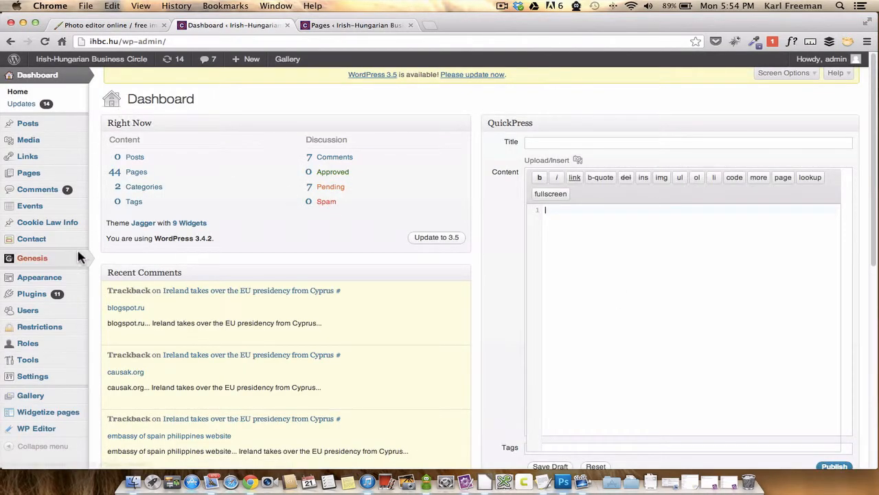
Create a new empty gallery named Social_Mickeys_day_out
{"action": "mouse_move", "coordinate": [294, 60]}
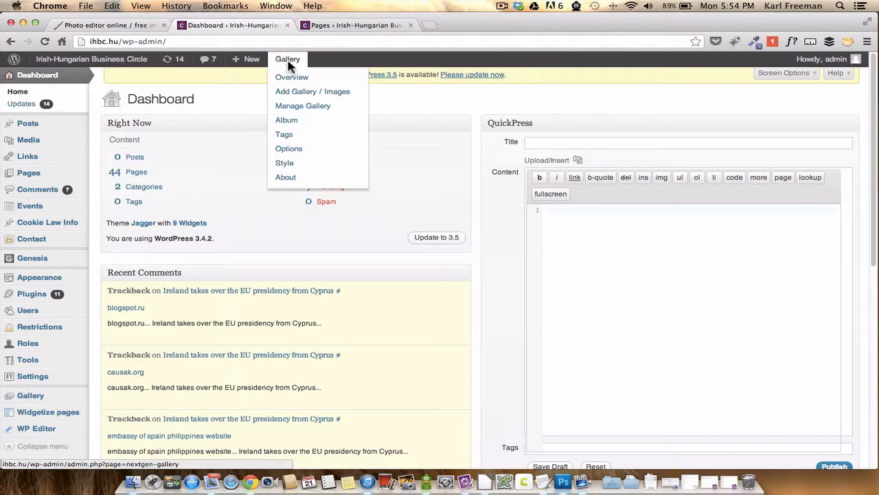
{"action": "left_click", "coordinate": [288, 93]}
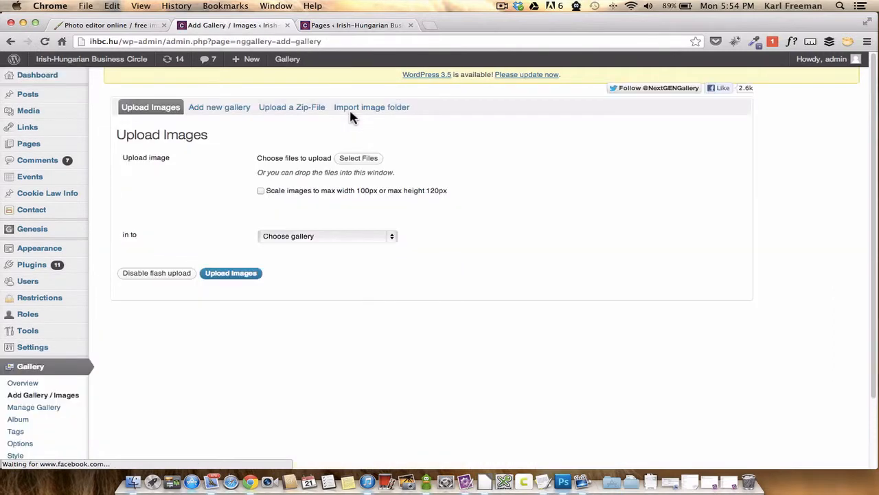
{"action": "left_click", "coordinate": [217, 112]}
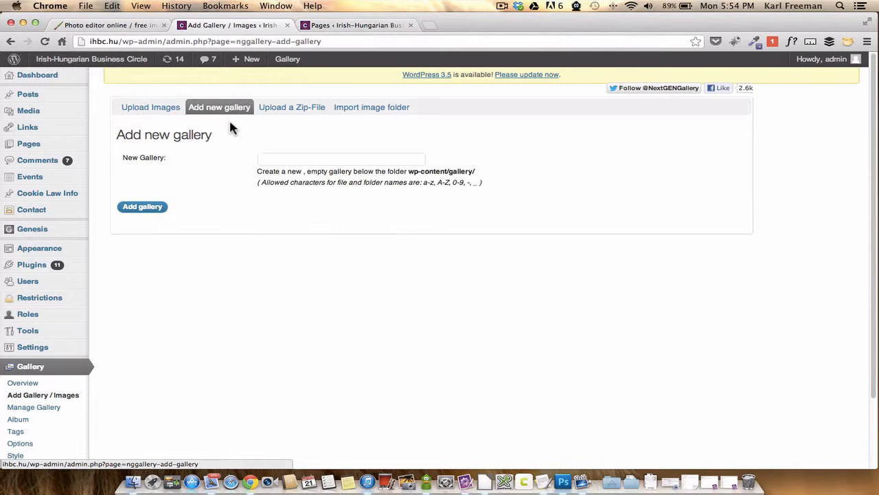
{"action": "left_click", "coordinate": [313, 159]}
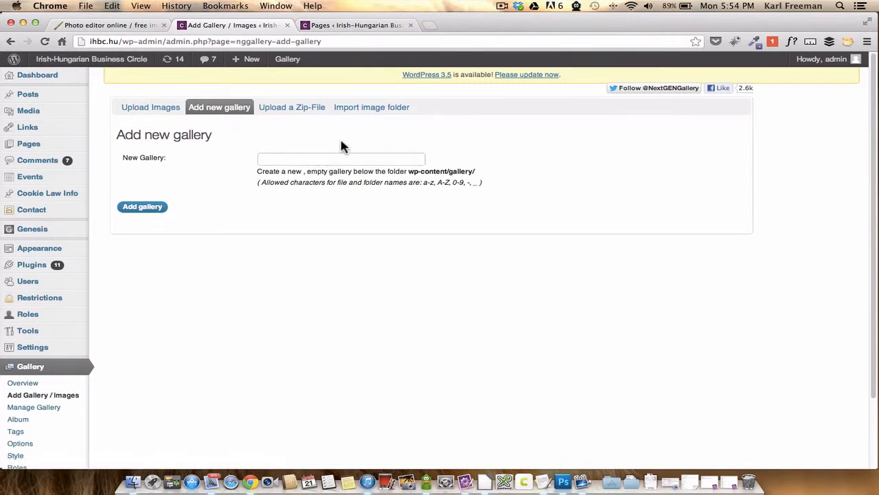
{"action": "type", "text": "S"}
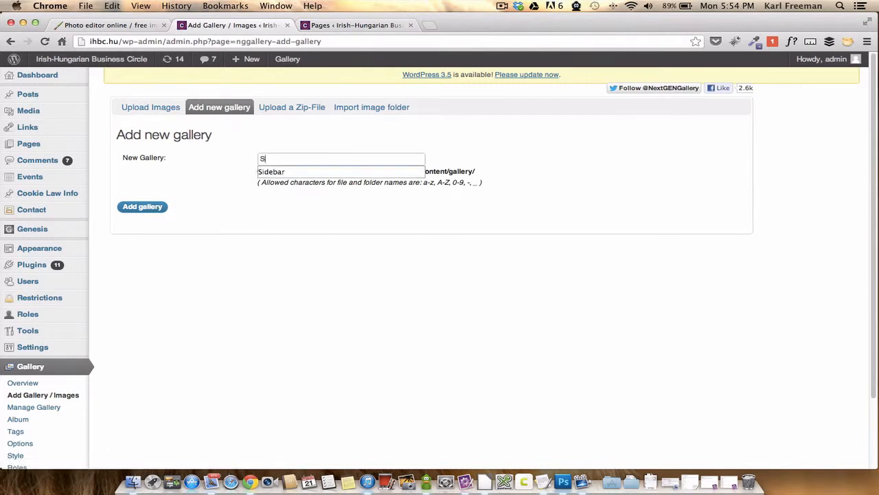
{"action": "type", "text": "ocial_"}
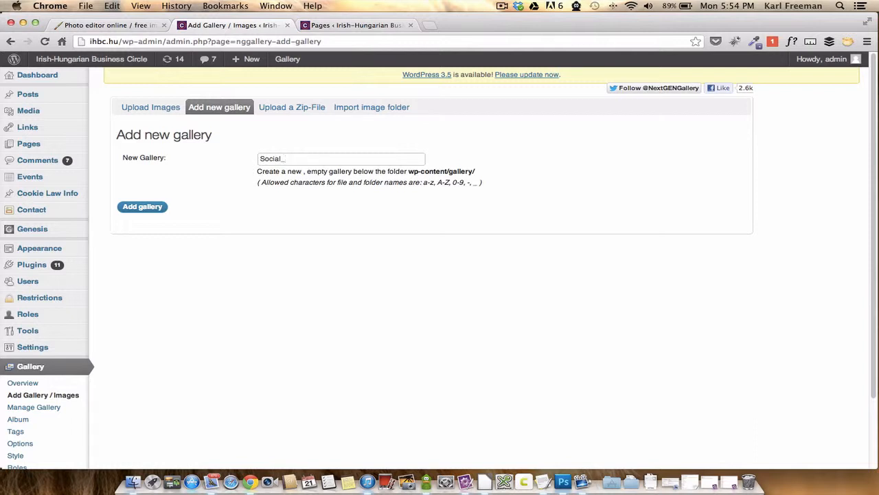
{"action": "type", "text": "Mickeys_day_out"}
{"action": "left_click", "coordinate": [144, 211]}
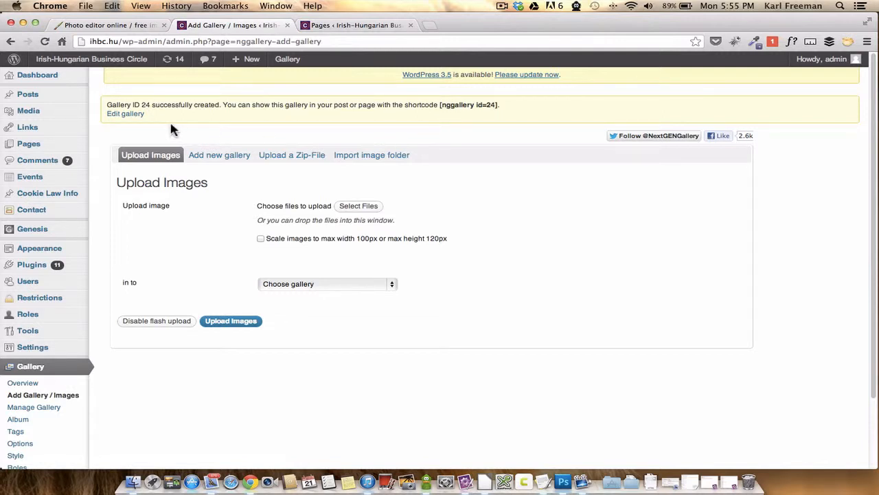
Review the edit page of the newly created gallery and return to the image upload page
{"action": "left_click", "coordinate": [121, 114]}
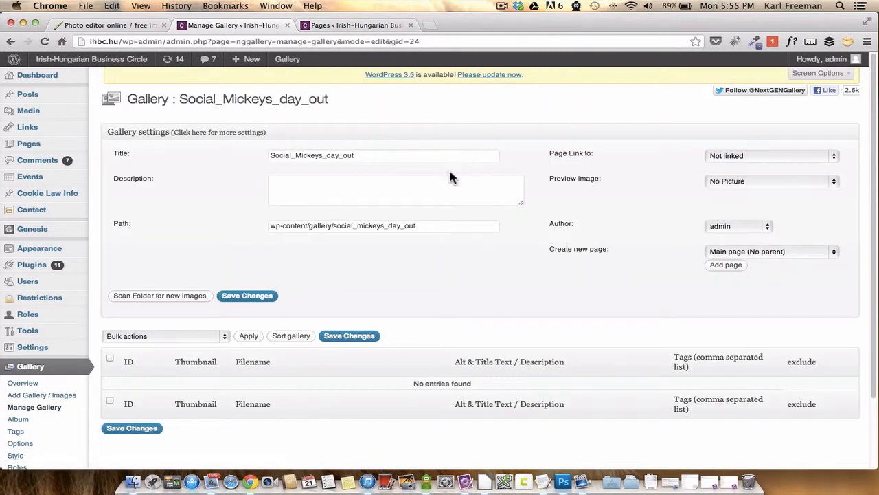
{"action": "scroll", "coordinate": [389, 199], "scroll_direction": "down", "scroll_amount": 1}
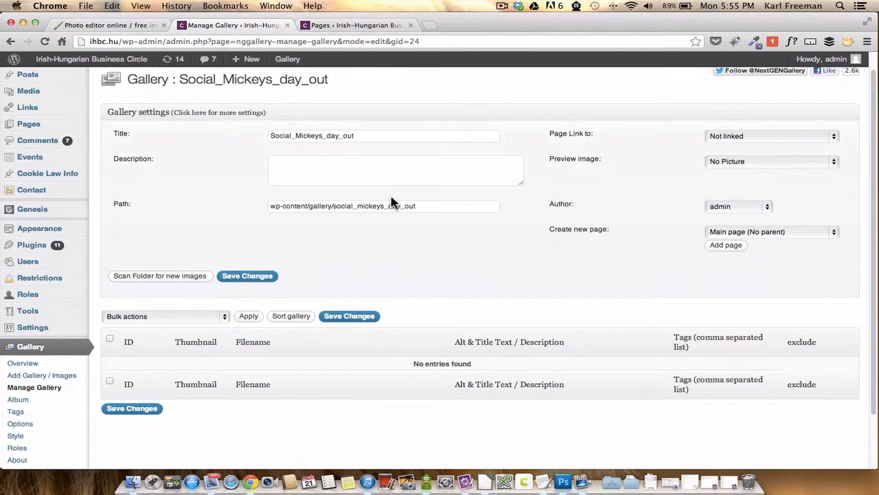
{"action": "scroll", "coordinate": [391, 203], "scroll_direction": "up", "scroll_amount": 1}
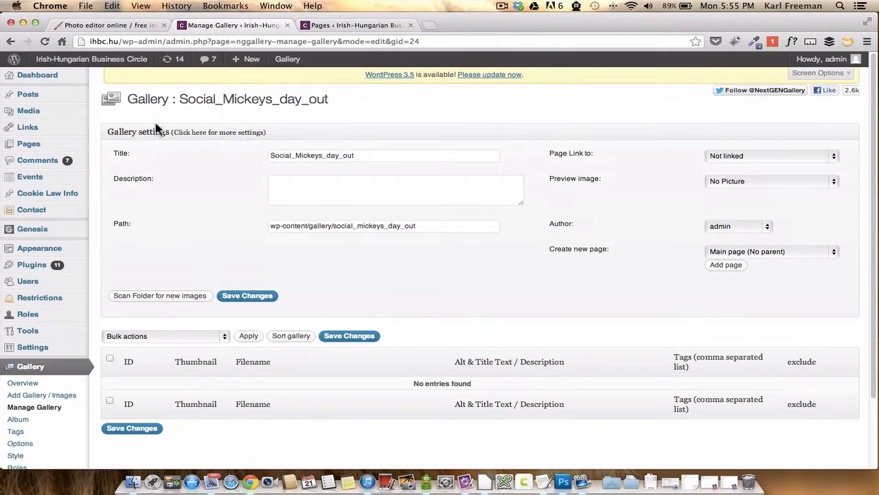
{"action": "left_click", "coordinate": [10, 39]}
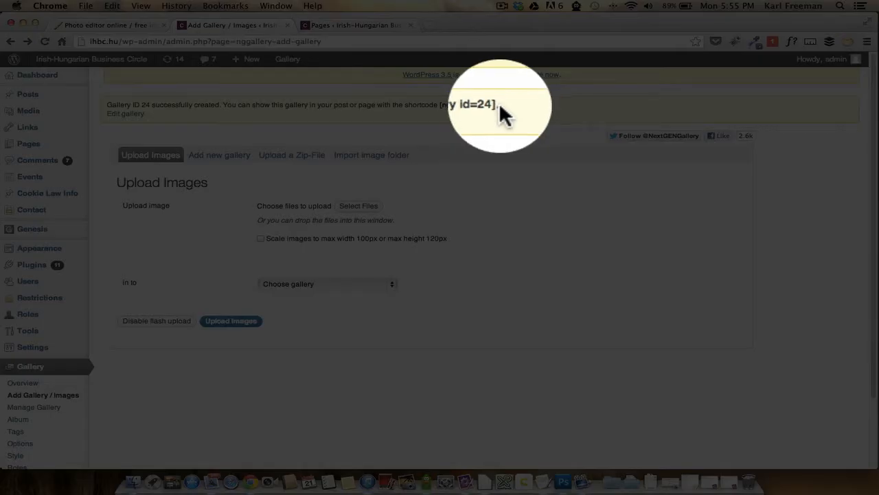
Copy the new gallery's shortcode [nggallery id=24] from the creation notice
{"action": "left_click_drag", "start_coordinate": [496, 107], "coordinate": [438, 108]}
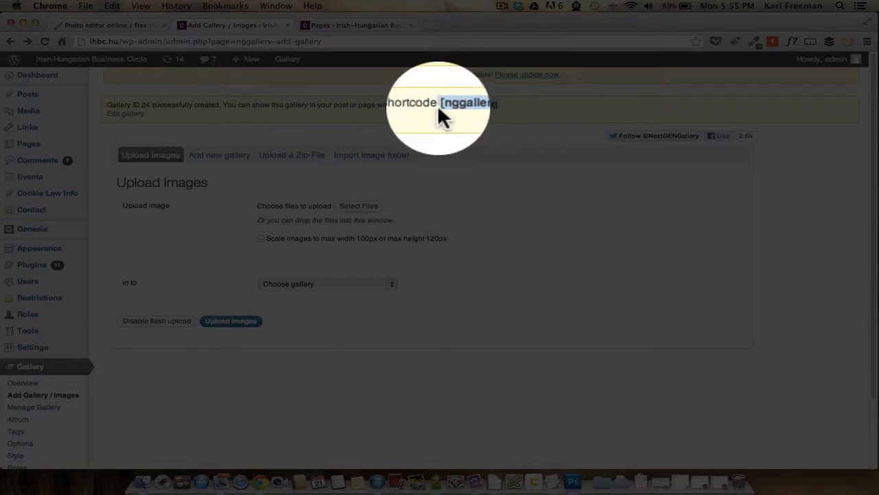
{"action": "right_click", "coordinate": [447, 107]}
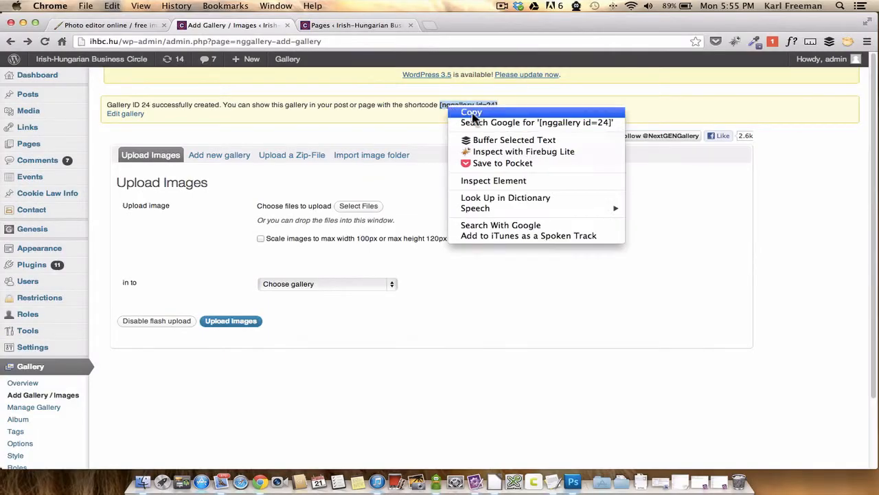
{"action": "left_click", "coordinate": [472, 113]}
{"action": "left_click", "coordinate": [481, 231]}
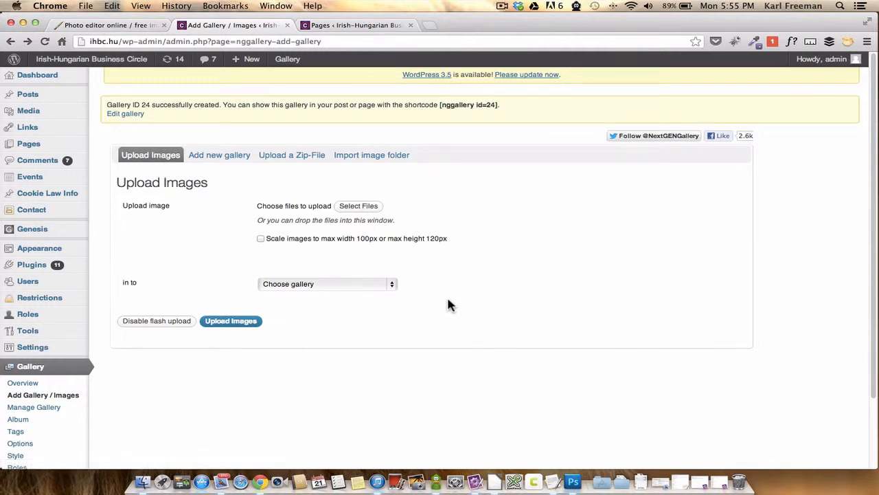
Set Social_Mickeys_day_out as the destination gallery and add all images from the "in conversation with resized 500" folder to the upload list
{"action": "left_click", "coordinate": [392, 290]}
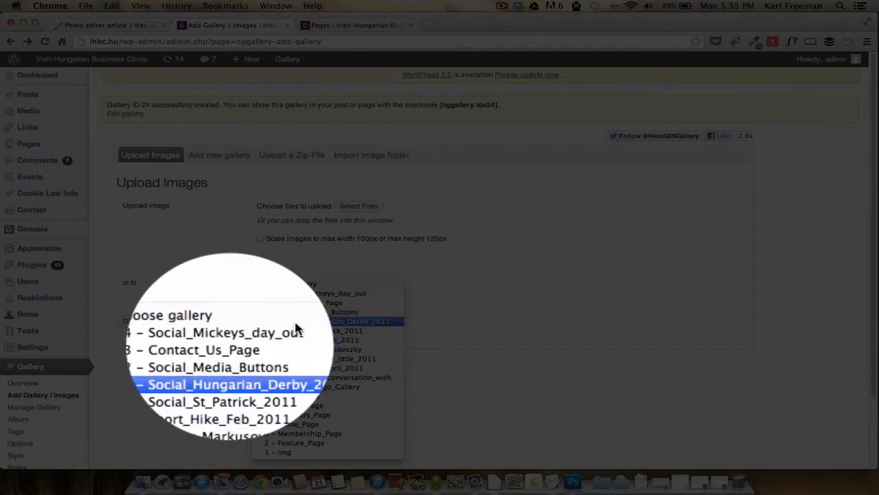
{"action": "left_click", "coordinate": [336, 296]}
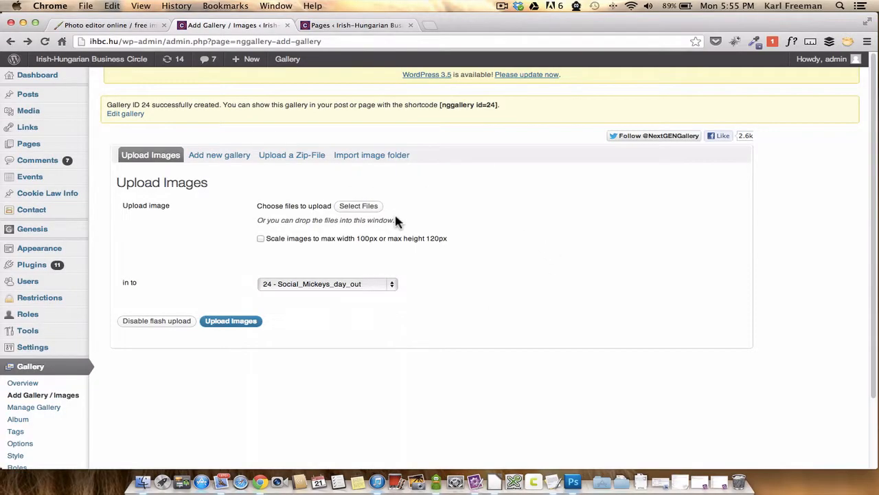
{"action": "left_click", "coordinate": [358, 206]}
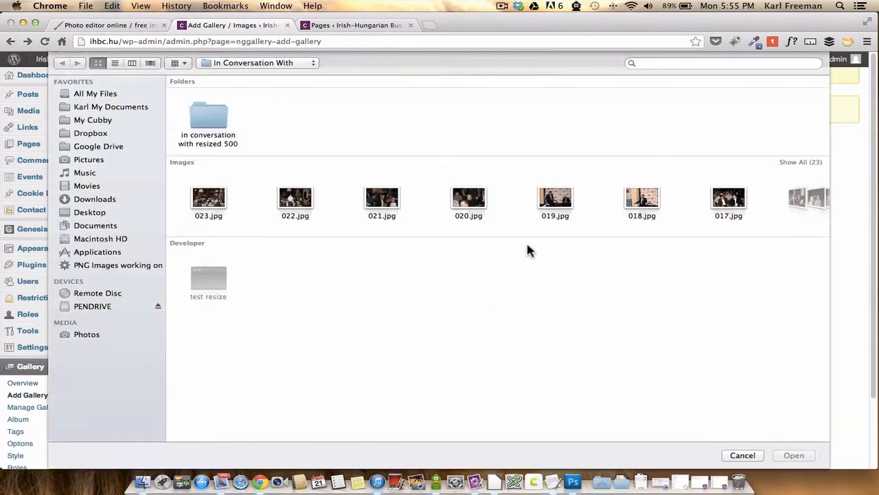
{"action": "double_click", "coordinate": [209, 117]}
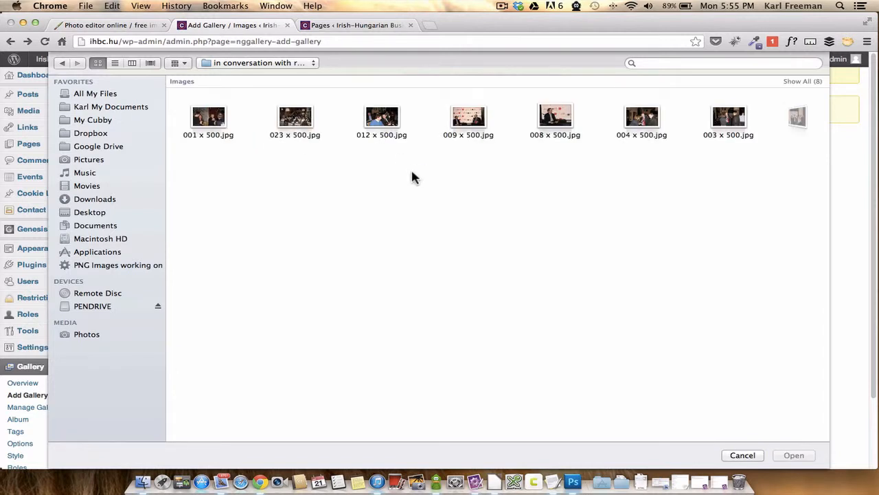
{"action": "key", "text": "super+a"}
{"action": "left_click", "coordinate": [793, 456]}
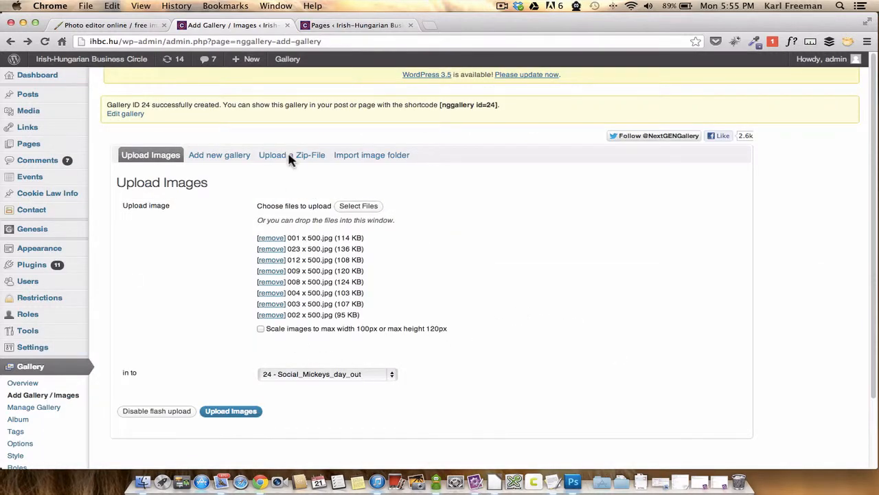
Upload the listed images to the Social_Mickeys_day_out gallery and open it for editing to review the added pictures
{"action": "left_click", "coordinate": [231, 411]}
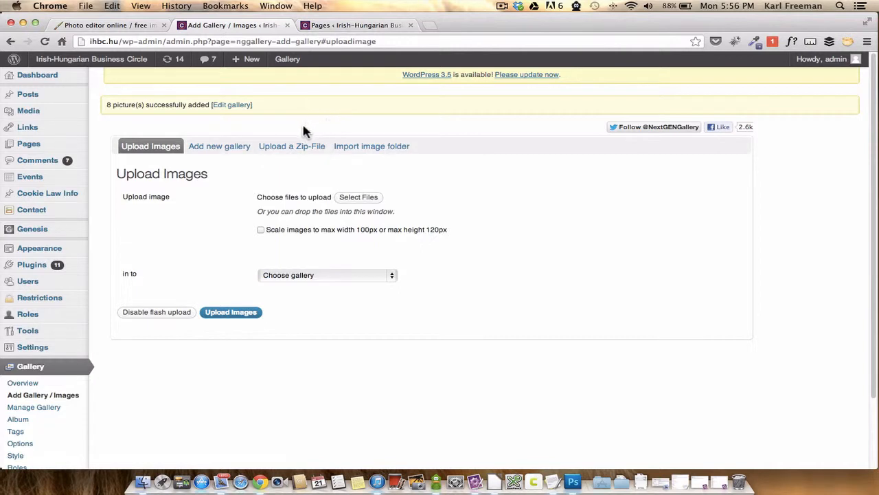
{"action": "left_click", "coordinate": [231, 107]}
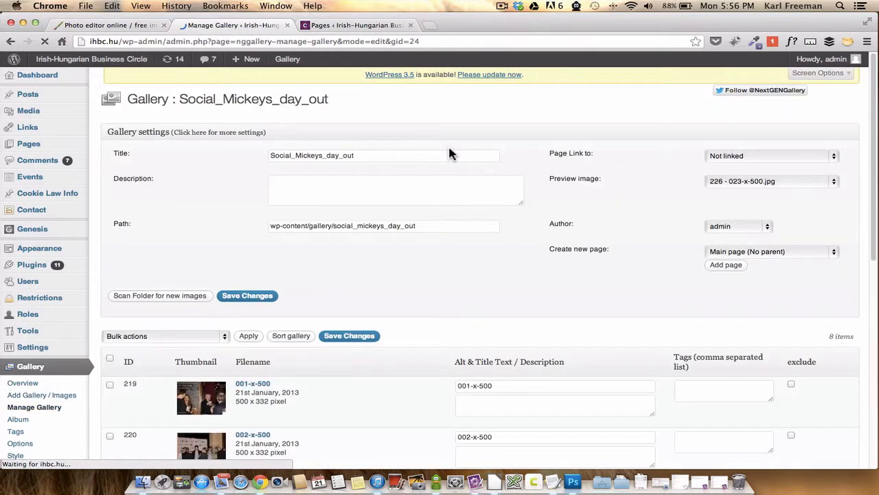
{"action": "scroll", "coordinate": [388, 233], "scroll_direction": "down", "scroll_amount": 2}
{"action": "scroll", "coordinate": [389, 235], "scroll_direction": "down", "scroll_amount": 6}
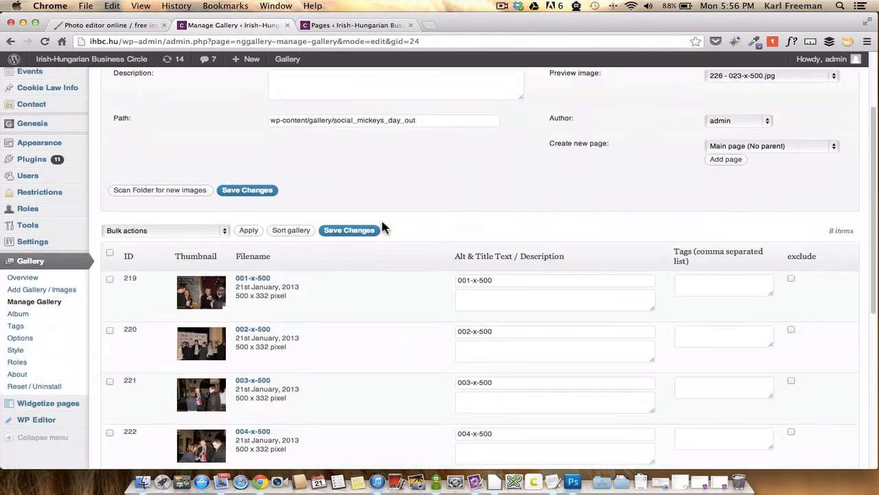
{"action": "scroll", "coordinate": [300, 234], "scroll_direction": "down", "scroll_amount": 2}
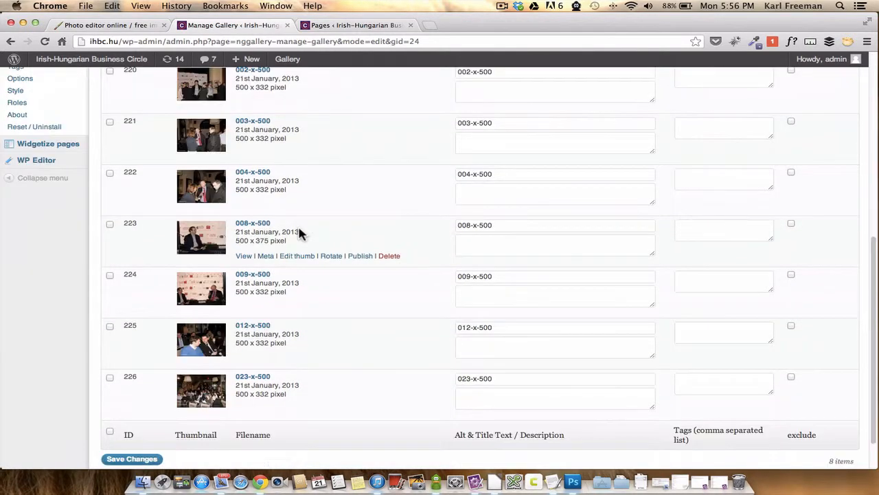
{"action": "scroll", "coordinate": [294, 229], "scroll_direction": "up", "scroll_amount": 4}
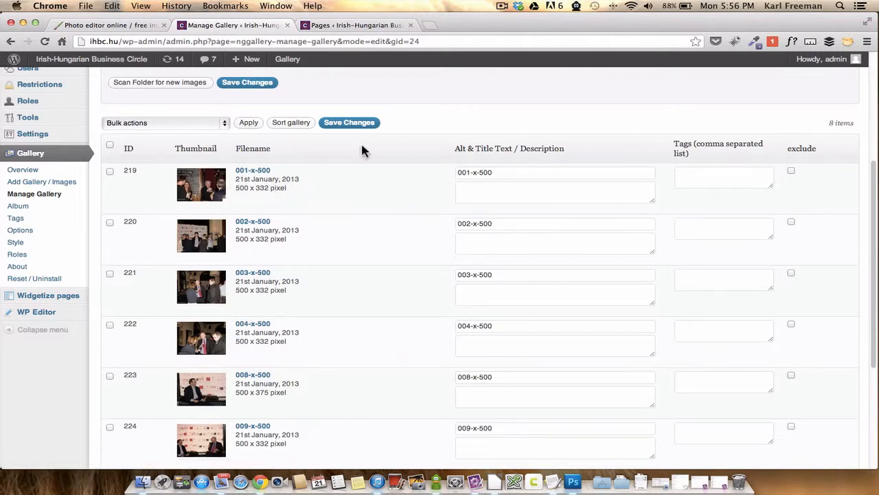
Set the alt and title text of image 001-x-500 to "Here I am" and save the gallery changes
{"action": "left_click_drag", "start_coordinate": [495, 171], "coordinate": [434, 172]}
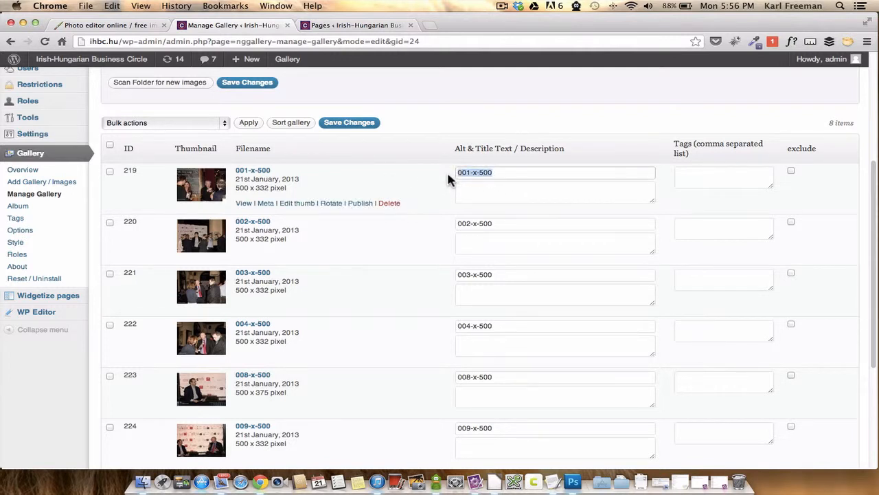
{"action": "type", "text": "Here "}
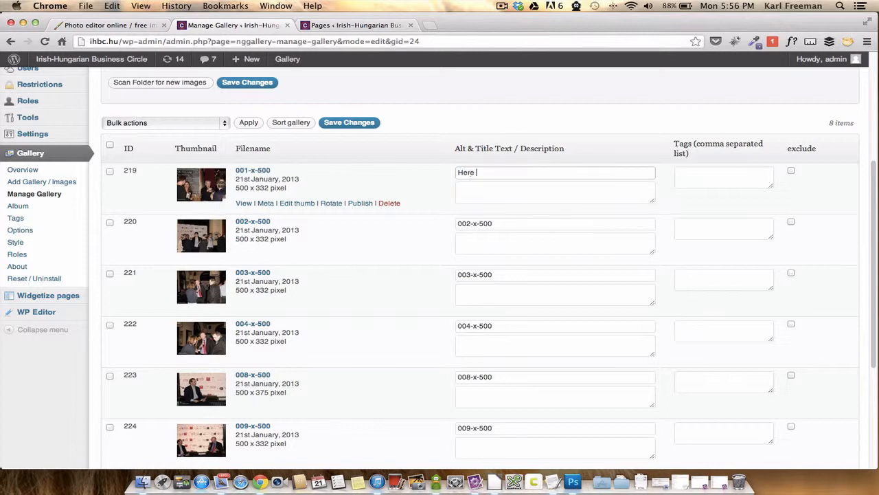
{"action": "type", "text": "i"}
{"action": "key", "text": "BackSpace"}
{"action": "type", "text": "I am"}
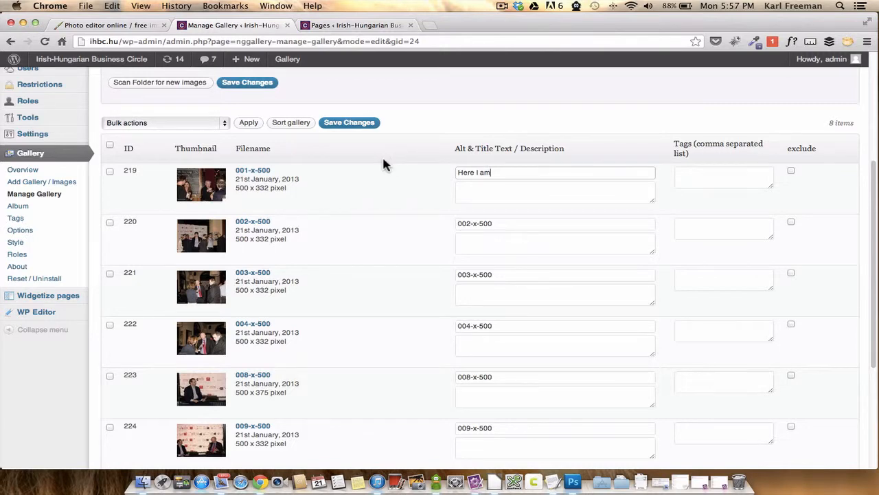
{"action": "left_click", "coordinate": [350, 121]}
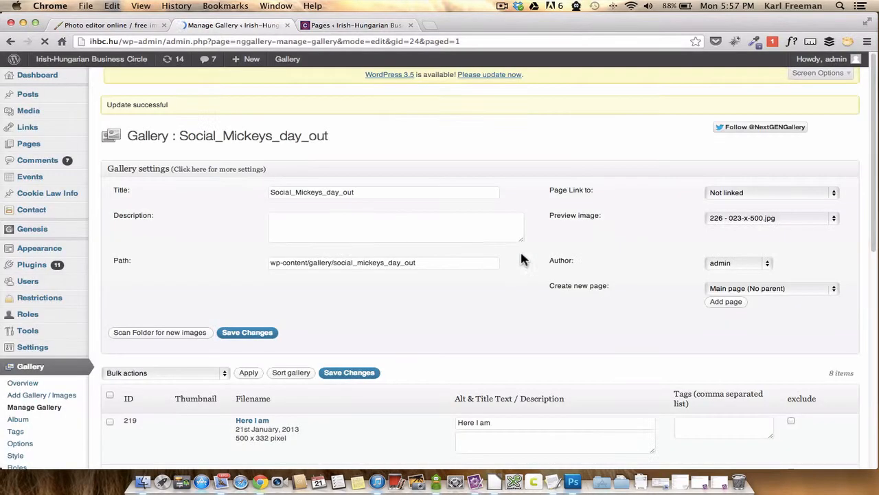
{"action": "scroll", "coordinate": [412, 247], "scroll_direction": "down", "scroll_amount": 3}
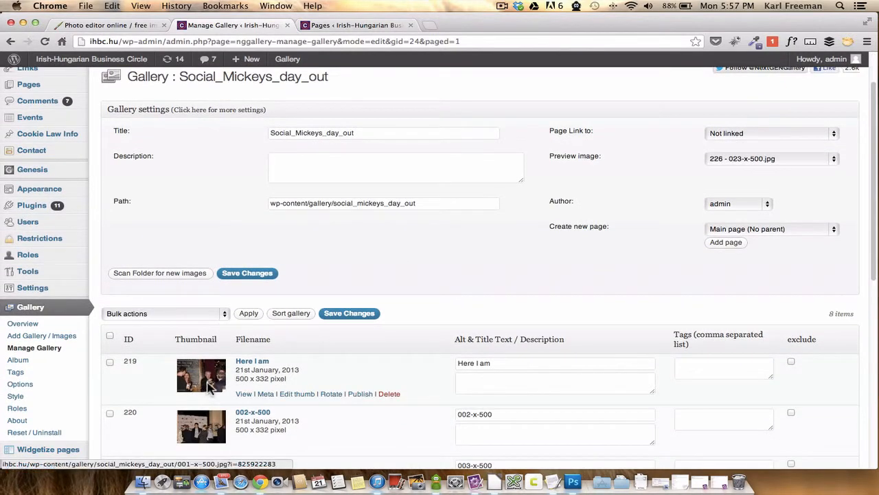
{"action": "scroll", "coordinate": [502, 337], "scroll_direction": "down", "scroll_amount": 1}
{"action": "scroll", "coordinate": [378, 291], "scroll_direction": "down", "scroll_amount": 5}
{"action": "scroll", "coordinate": [397, 284], "scroll_direction": "up", "scroll_amount": 6}
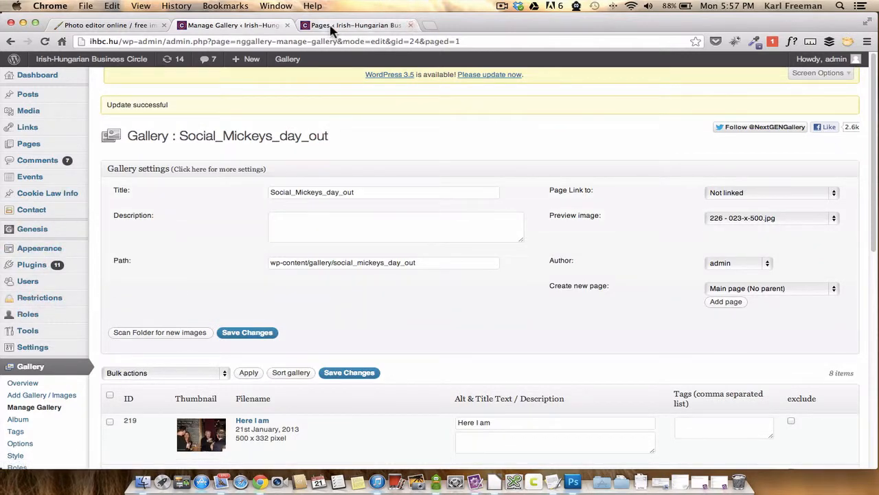
Close the spare Pages tab and open the Photo Social page for editing from the list of all pages
{"action": "left_click", "coordinate": [410, 25]}
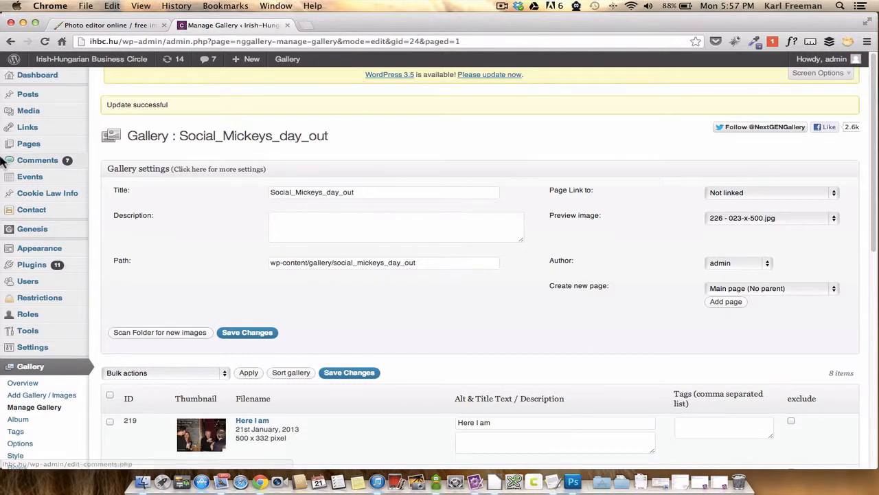
{"action": "mouse_move", "coordinate": [23, 150]}
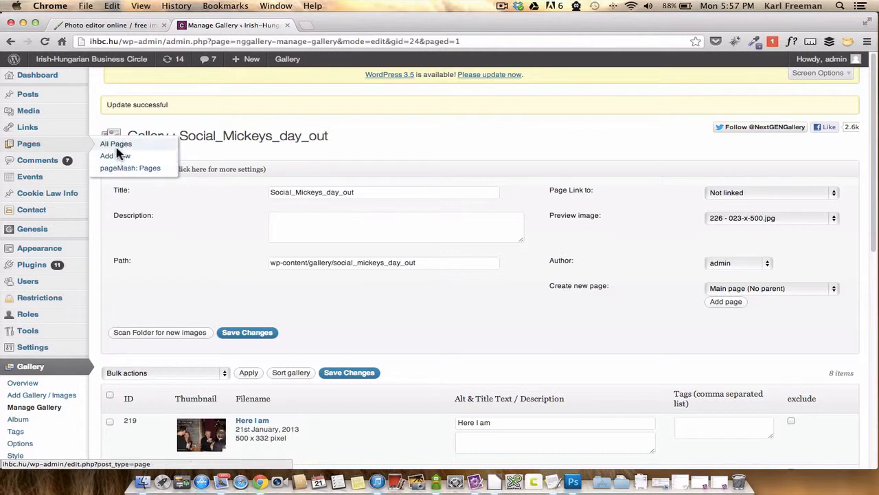
{"action": "left_click", "coordinate": [120, 144]}
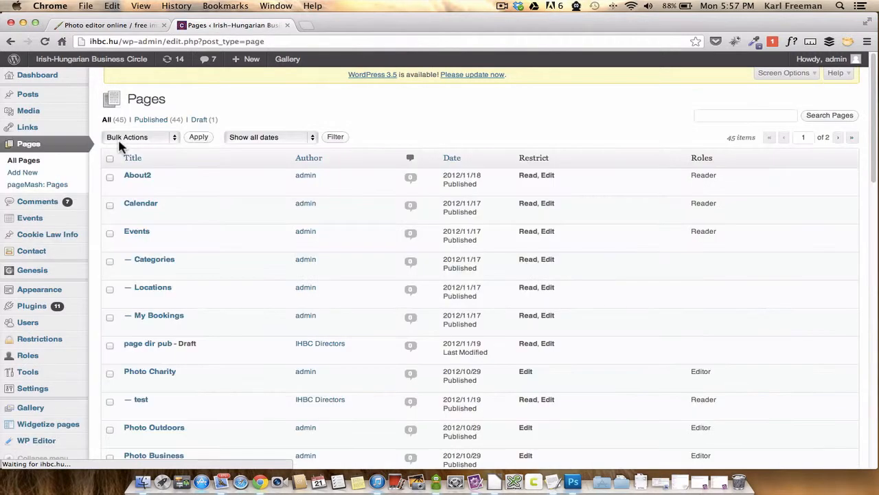
{"action": "scroll", "coordinate": [334, 176], "scroll_direction": "down", "scroll_amount": 5}
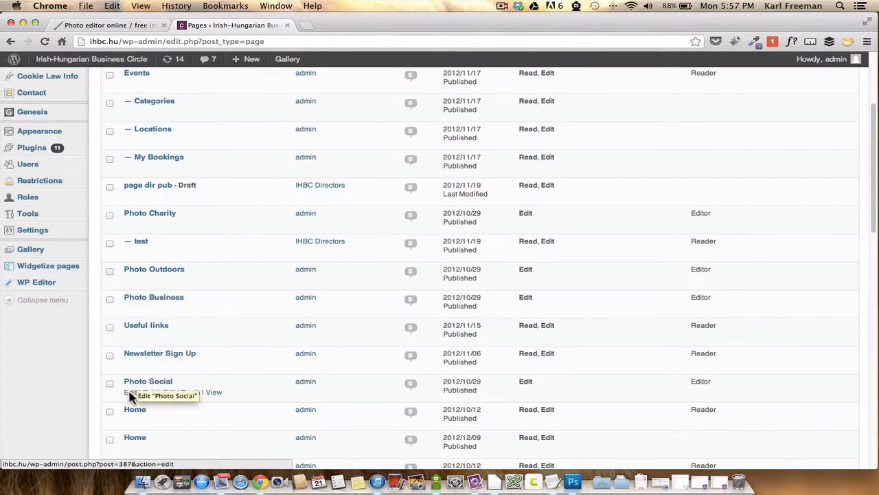
{"action": "left_click", "coordinate": [131, 394]}
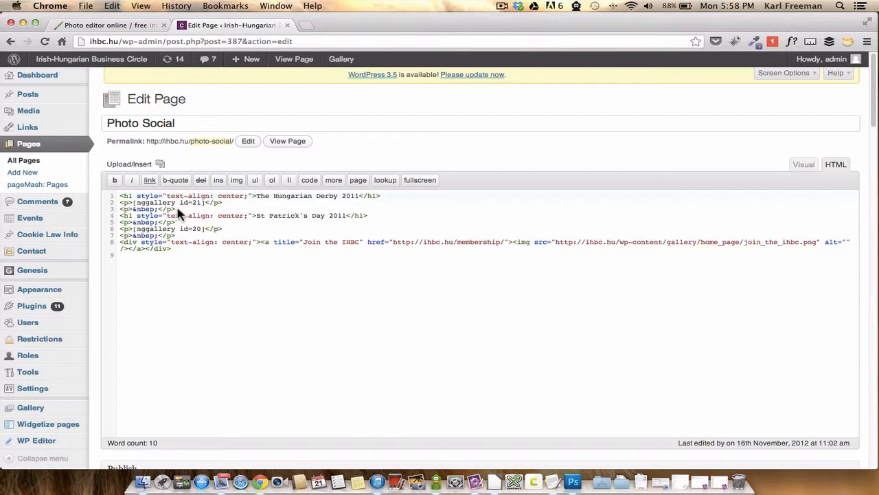
Switch to TextMate and paste the copied gallery shortcode [nggallery id=24] into a new document
{"action": "left_click", "coordinate": [473, 470]}
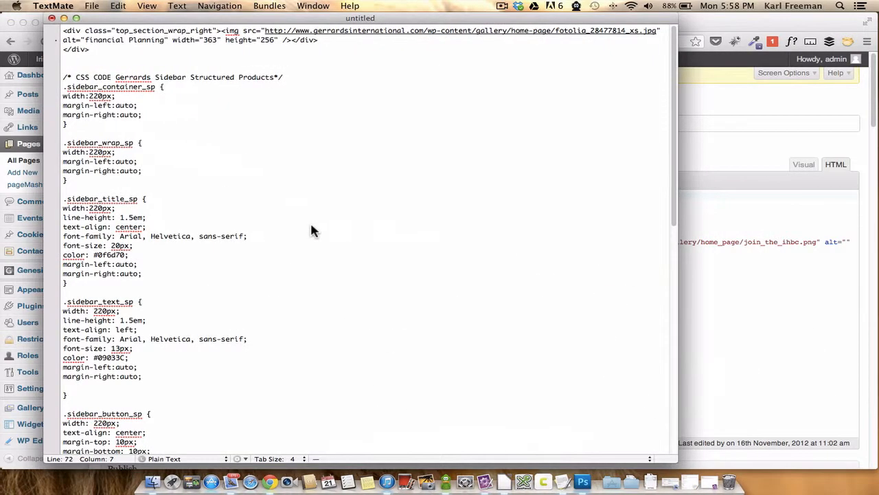
{"action": "left_click", "coordinate": [64, 18]}
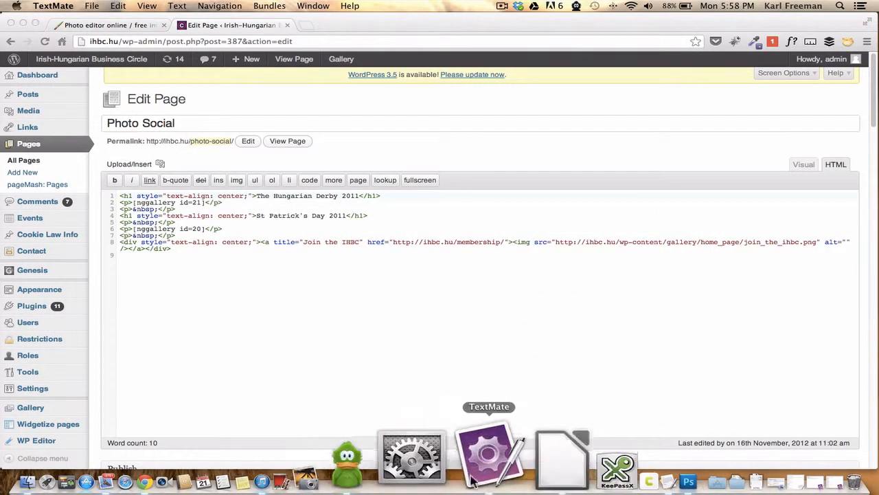
{"action": "left_click", "coordinate": [461, 471]}
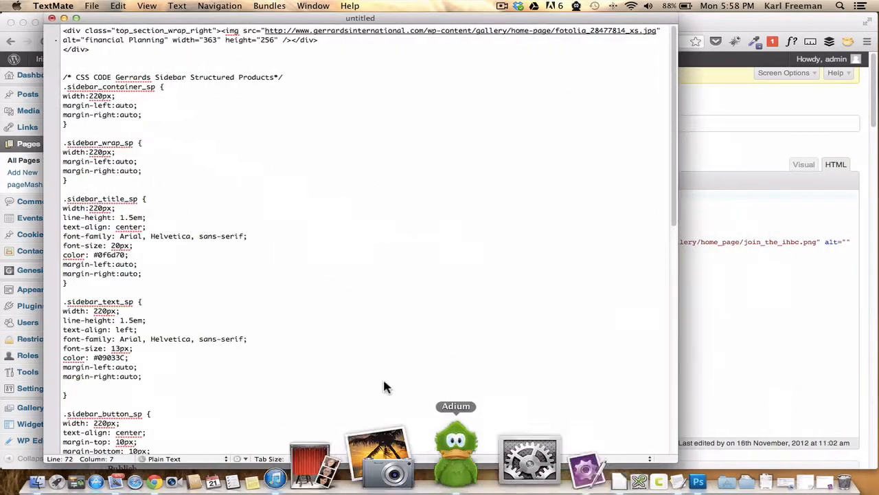
{"action": "left_click", "coordinate": [96, 6]}
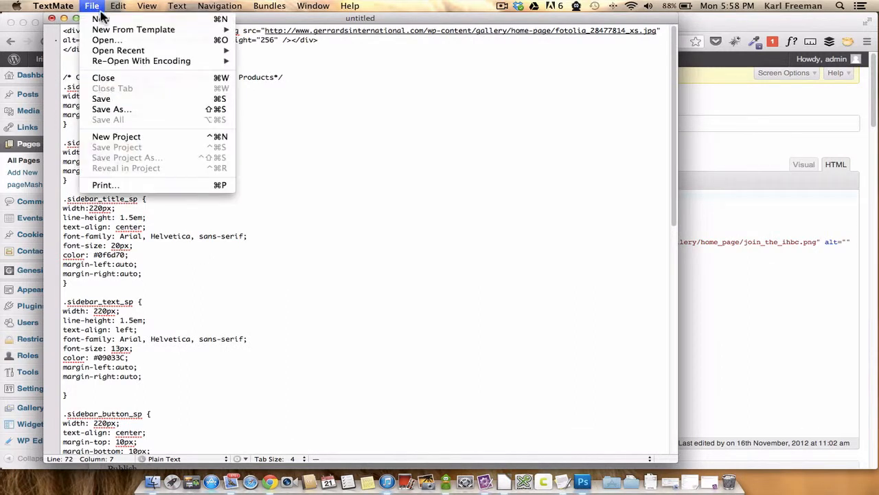
{"action": "left_click", "coordinate": [107, 23]}
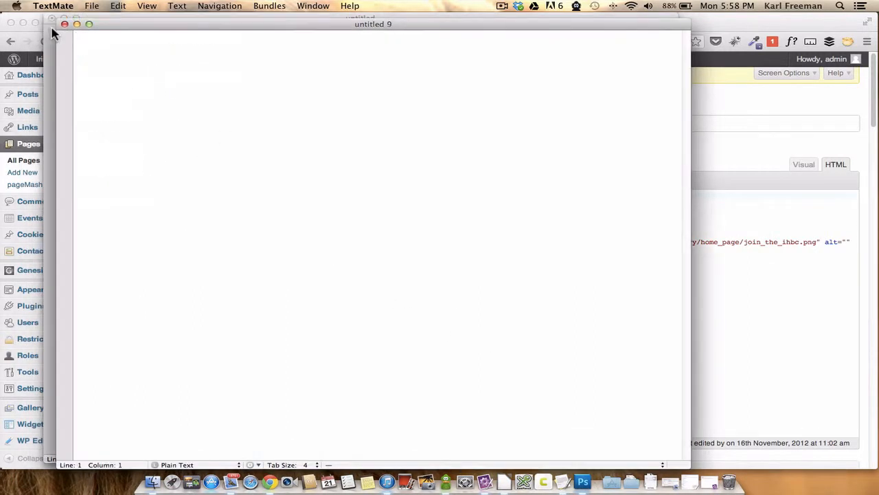
{"action": "right_click", "coordinate": [81, 36]}
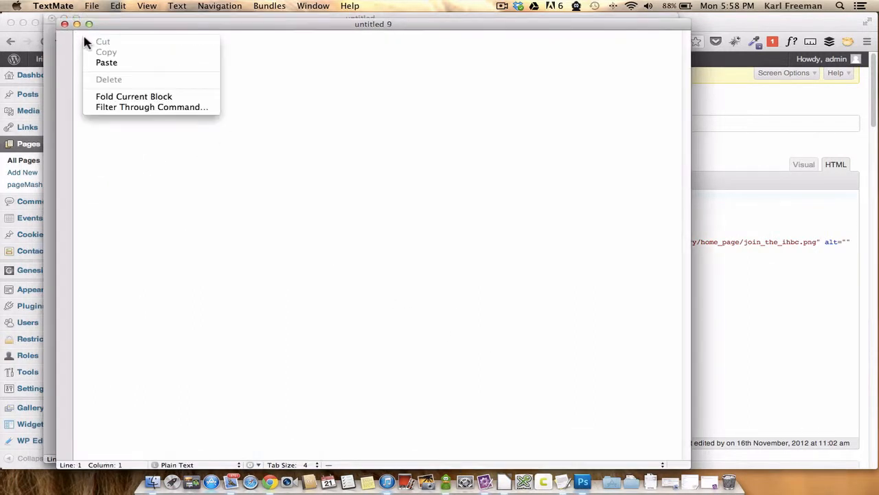
{"action": "left_click", "coordinate": [110, 62]}
Minimize the old CSS document and place the shortcode note below the Photo Social page's HTML code
{"action": "left_click_drag", "start_coordinate": [162, 25], "coordinate": [263, 83]}
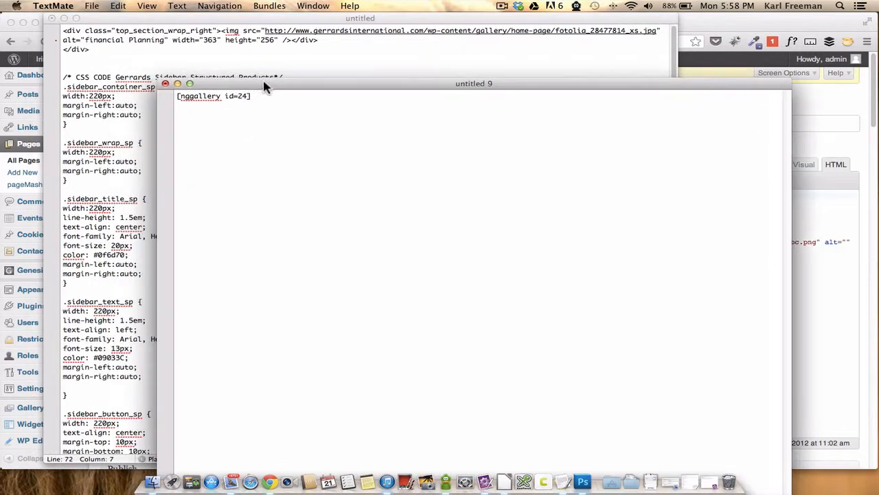
{"action": "left_click", "coordinate": [64, 18]}
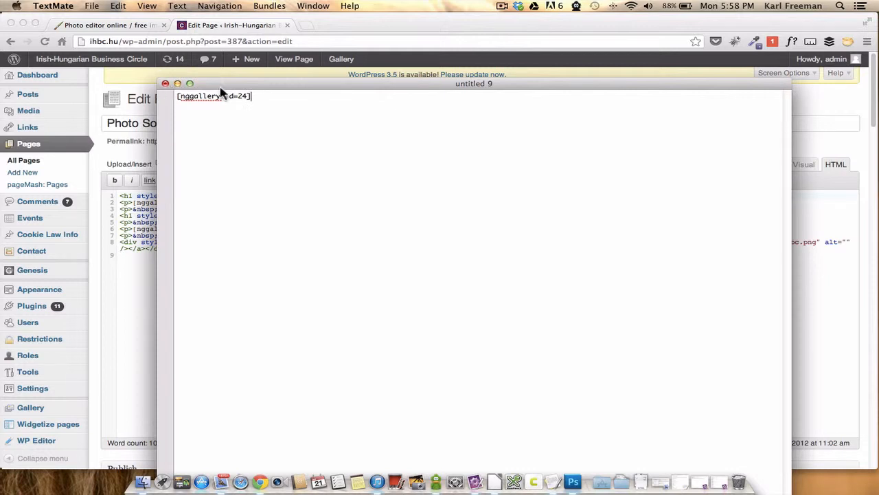
{"action": "left_click_drag", "start_coordinate": [241, 89], "coordinate": [232, 324]}
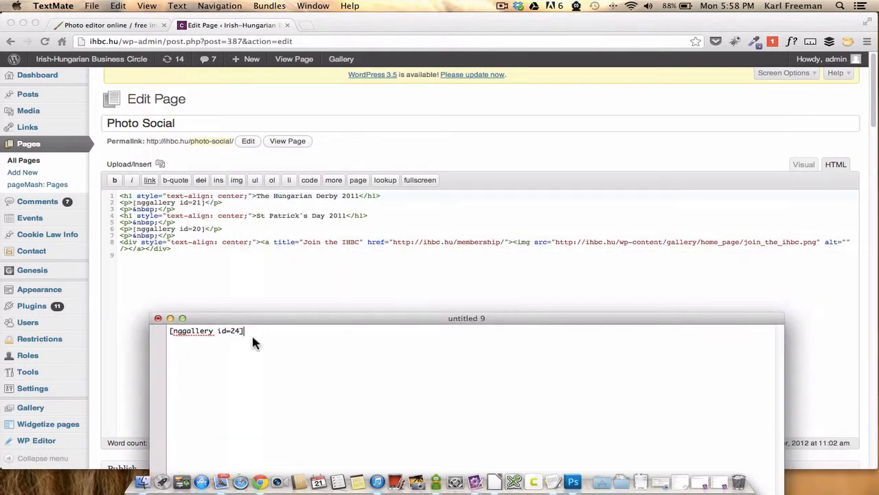
Duplicate the Hungarian Derby 2011 heading, gallery shortcode and spacer lines at the very start of the Photo Social page's HTML in Chrome
{"action": "left_click", "coordinate": [182, 215]}
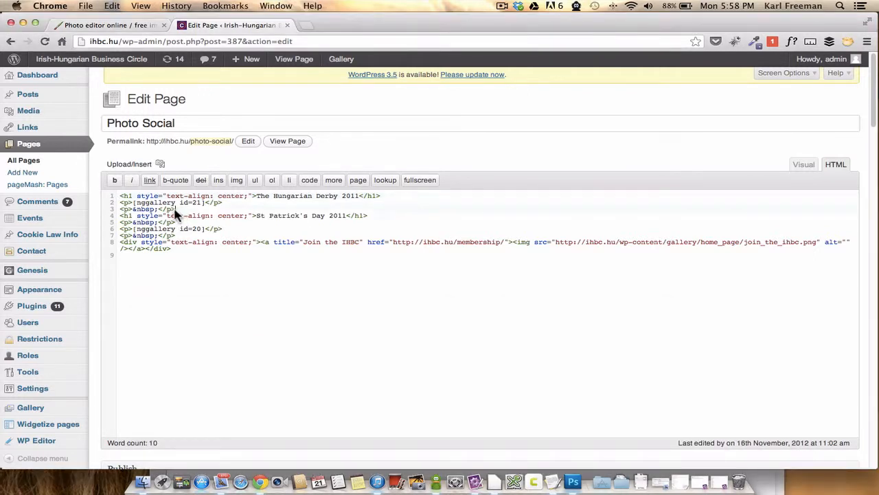
{"action": "left_click_drag", "start_coordinate": [176, 209], "coordinate": [116, 198]}
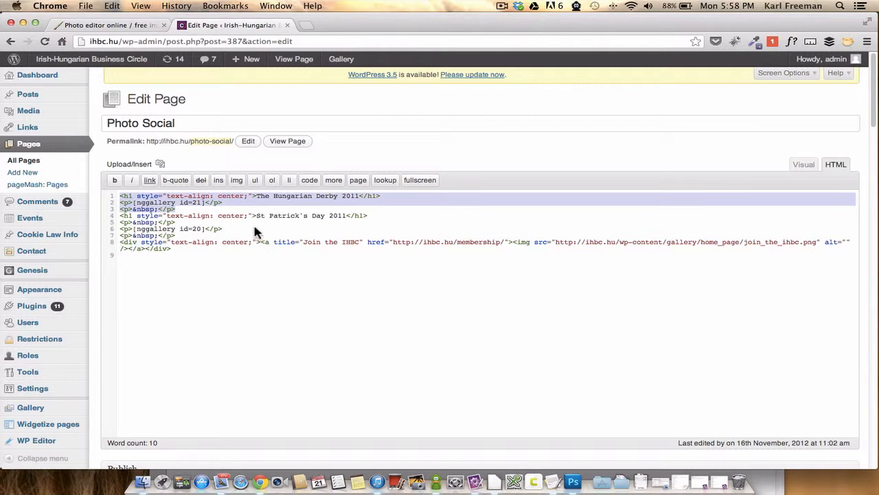
{"action": "right_click", "coordinate": [136, 206]}
{"action": "left_click", "coordinate": [158, 244]}
{"action": "left_click", "coordinate": [121, 200]}
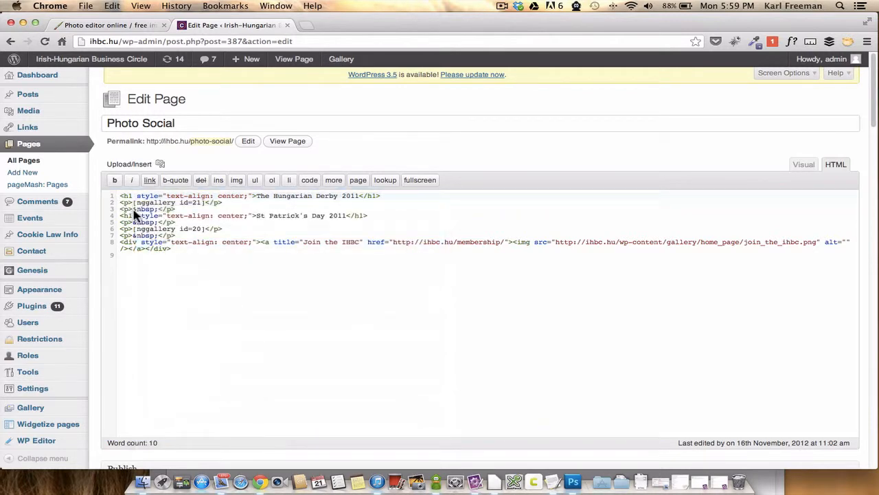
{"action": "key", "text": "Return"}
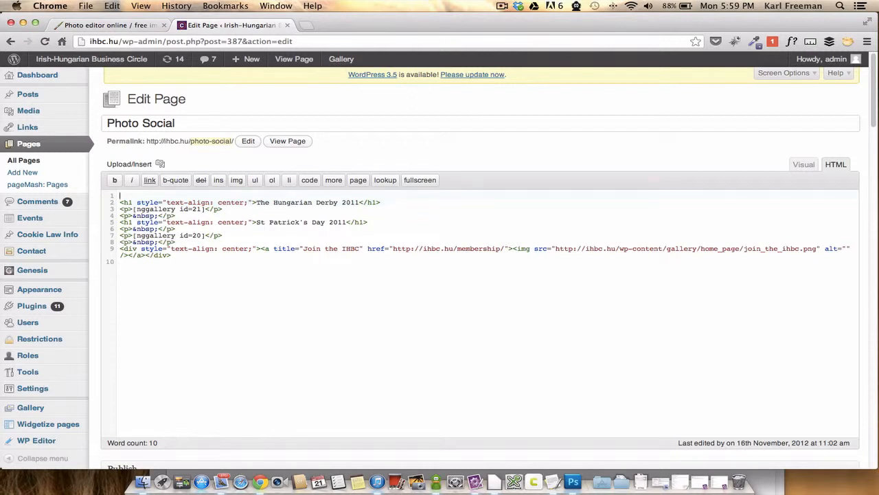
{"action": "key", "text": "super+v"}
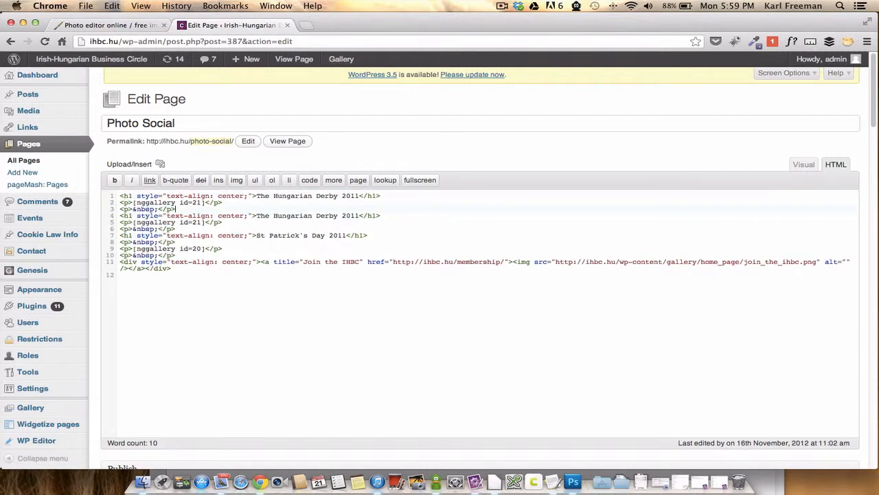
Change the first block's gallery shortcode id to 24 and its heading to "Mickeys Day Out"
{"action": "left_click", "coordinate": [200, 203]}
{"action": "key", "text": "BackSpace"}
{"action": "type", "text": "4"}
{"action": "left_click_drag", "start_coordinate": [358, 198], "coordinate": [255, 198]}
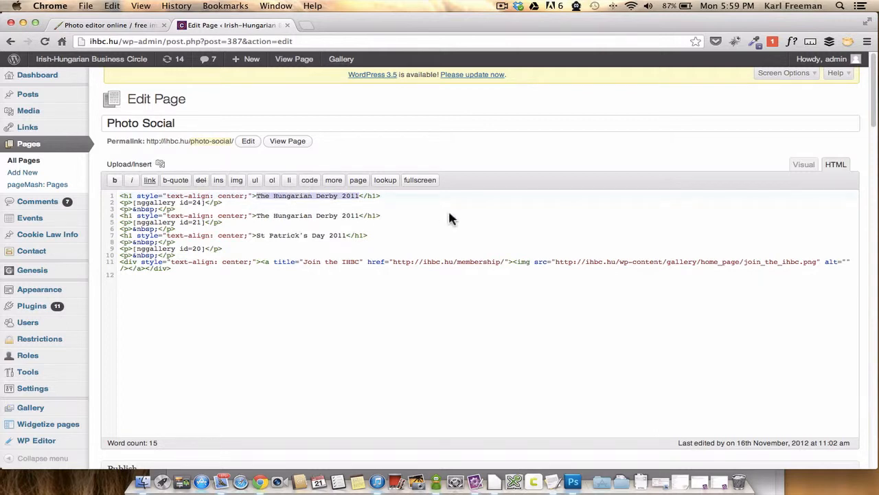
{"action": "type", "text": "Mi"}
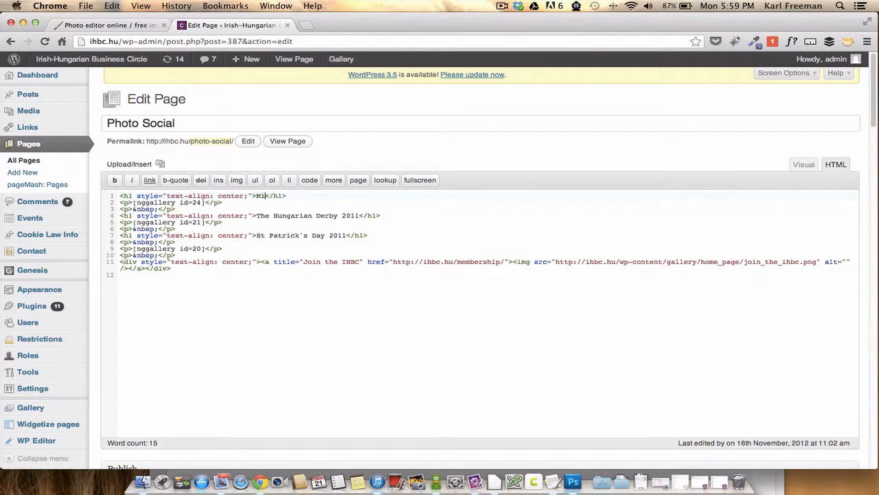
{"action": "type", "text": "ckeys Day Out"}
Preview the Photo Social page changes and check the Mickeys Day Out gallery section
{"action": "scroll", "coordinate": [539, 321], "scroll_direction": "down", "scroll_amount": 3}
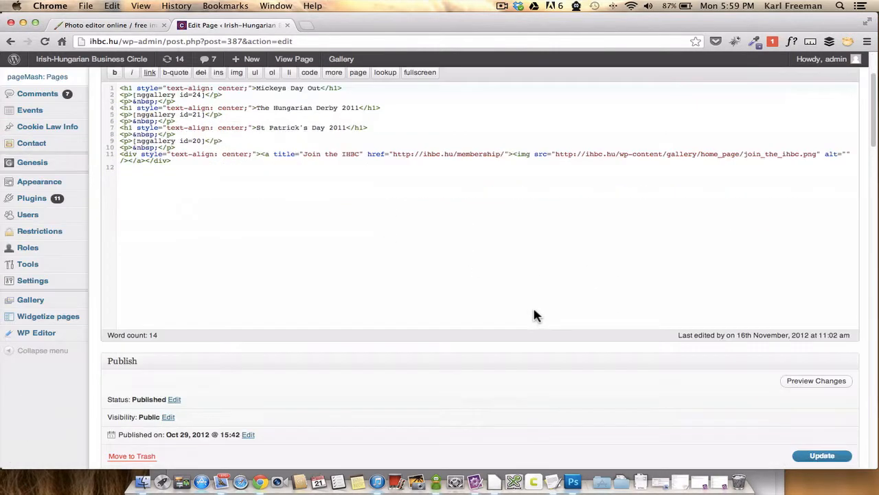
{"action": "scroll", "coordinate": [527, 307], "scroll_direction": "down", "scroll_amount": 1}
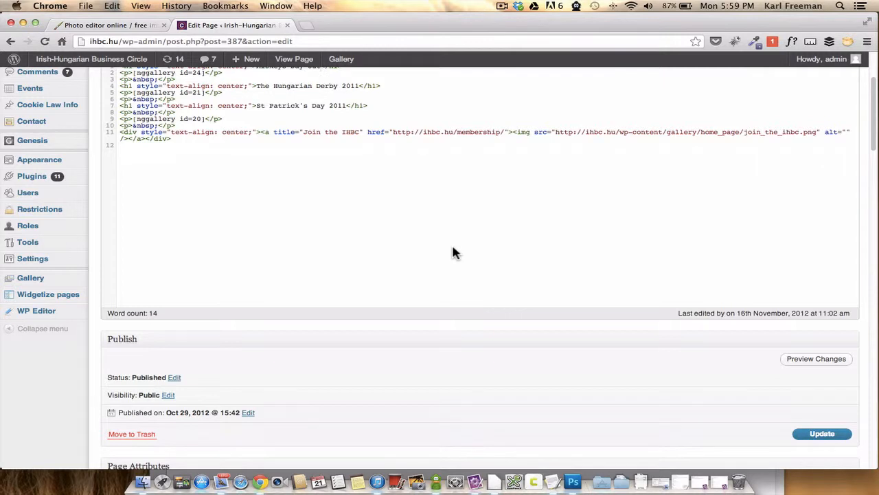
{"action": "left_click", "coordinate": [817, 361]}
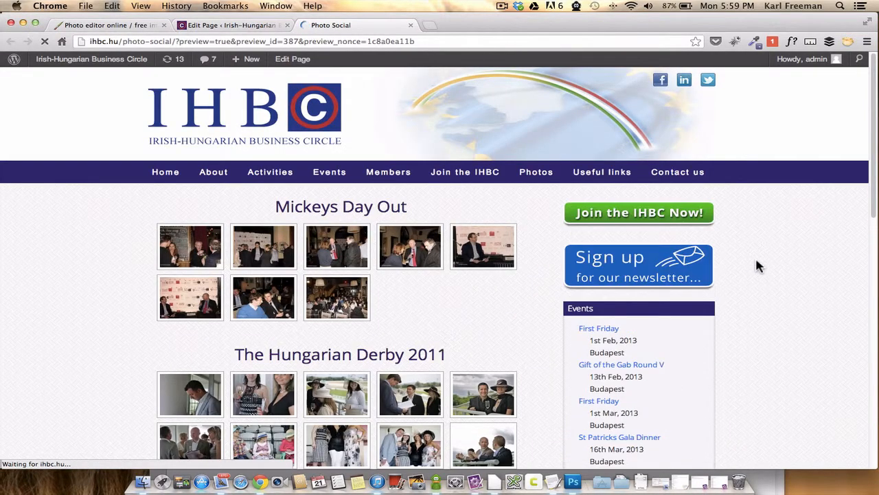
{"action": "scroll", "coordinate": [751, 254], "scroll_direction": "down", "scroll_amount": 2}
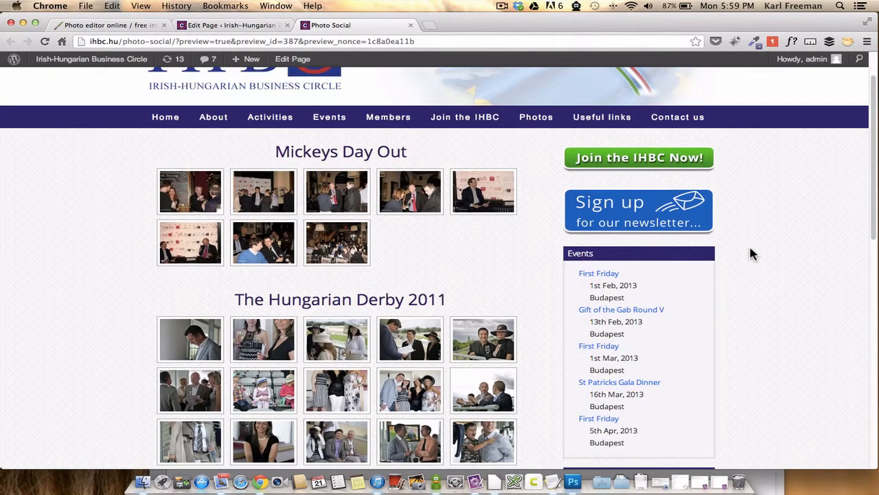
Enlarge the first Mickeys Day Out photo, browse forward through the following images and close the viewer
{"action": "left_click", "coordinate": [191, 195]}
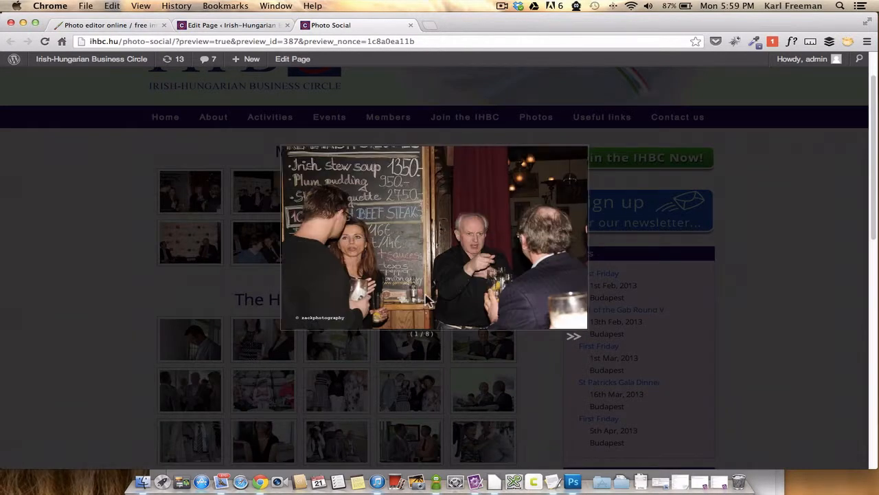
{"action": "left_click", "coordinate": [573, 338]}
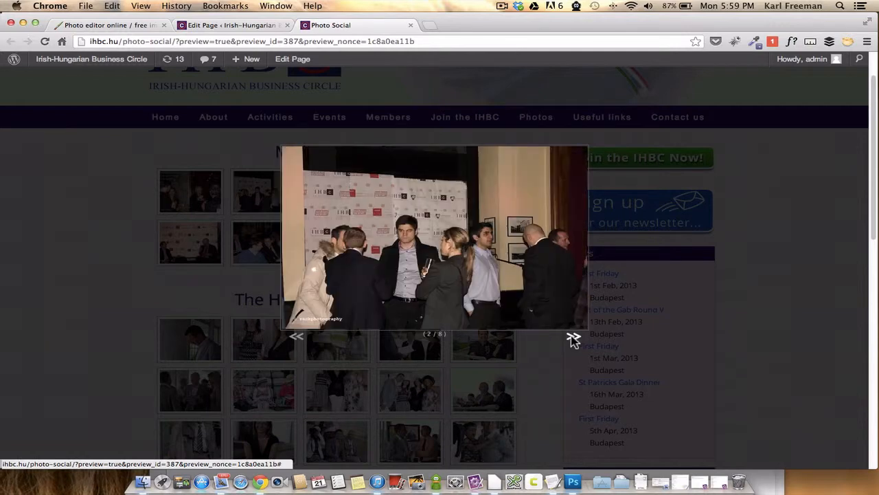
{"action": "left_click", "coordinate": [572, 338]}
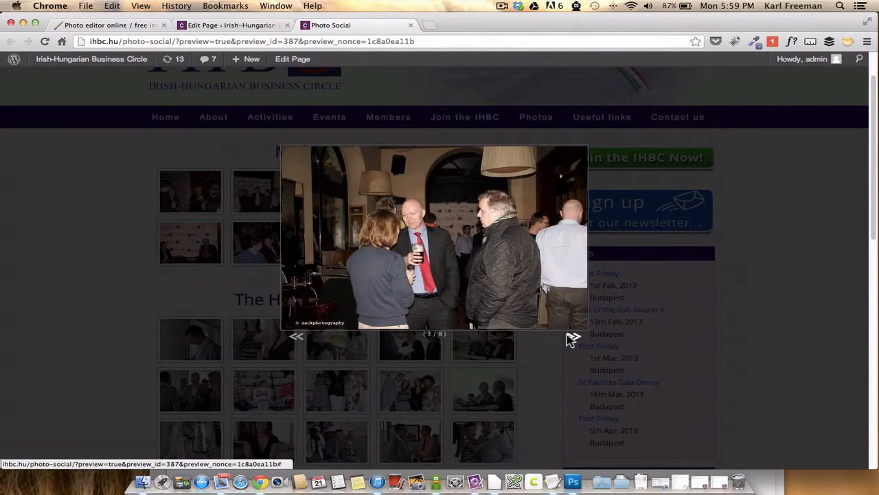
{"action": "left_click", "coordinate": [572, 337]}
{"action": "left_click", "coordinate": [569, 338]}
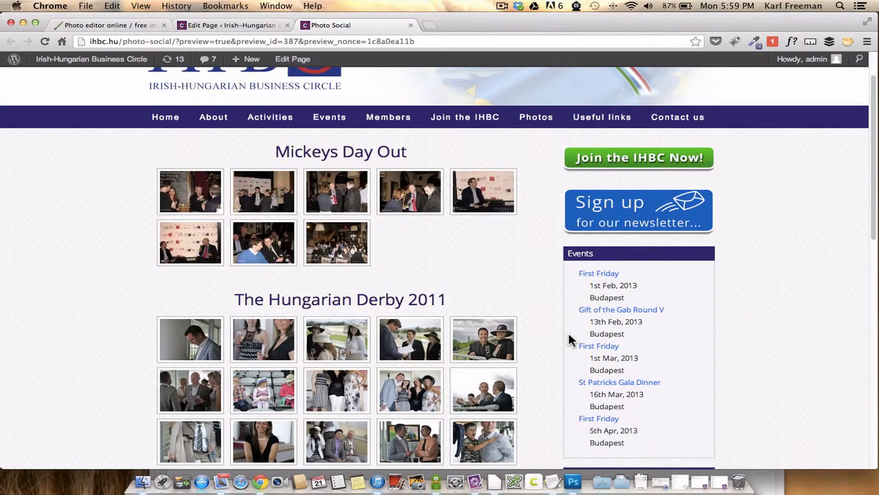